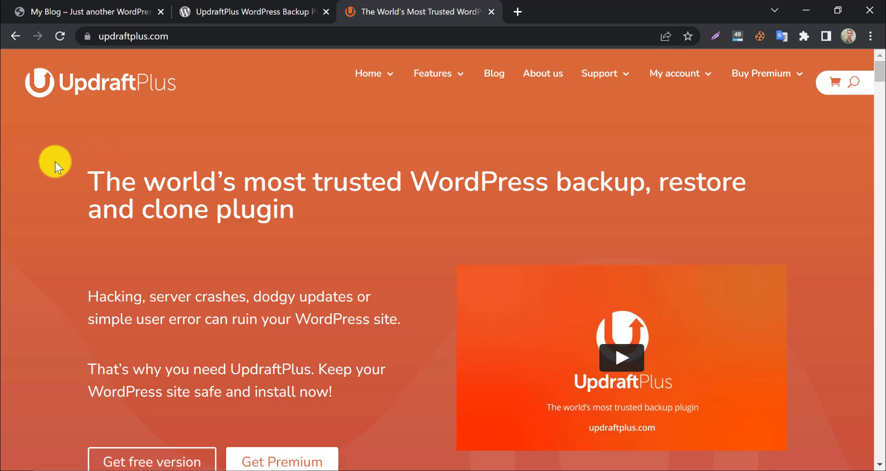
Step: Switch to the UpdraftPlus plugin page on wordpress.org and read its description and ratings
scroll(53, 159, "down", 1)
scroll(53, 158, "down", 10)
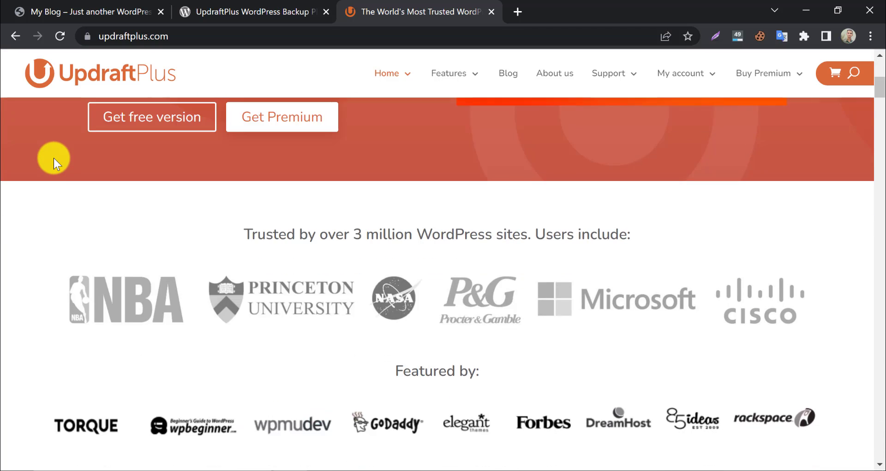
scroll(53, 158, "down", 7)
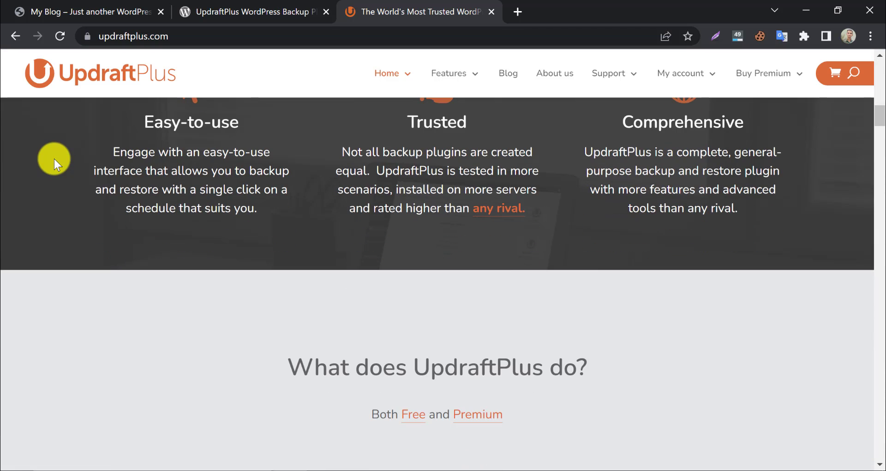
scroll(54, 159, "up", 2)
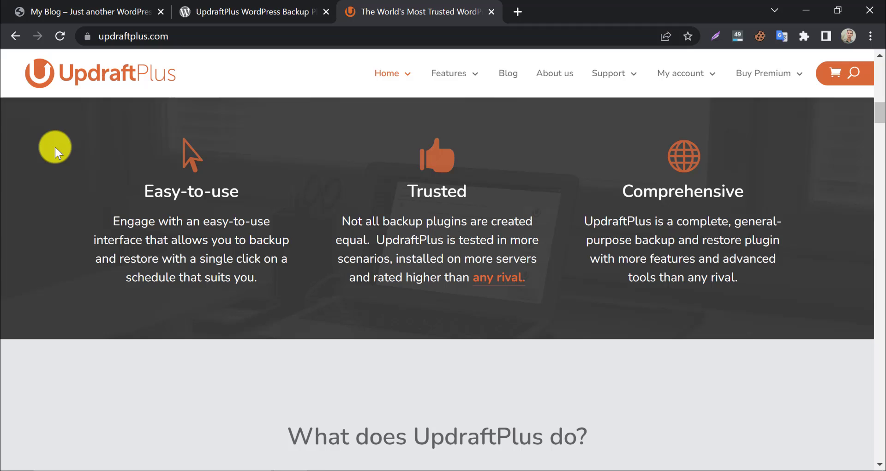
left_click(243, 10)
scroll(209, 259, "down", 3)
scroll(210, 259, "down", 9)
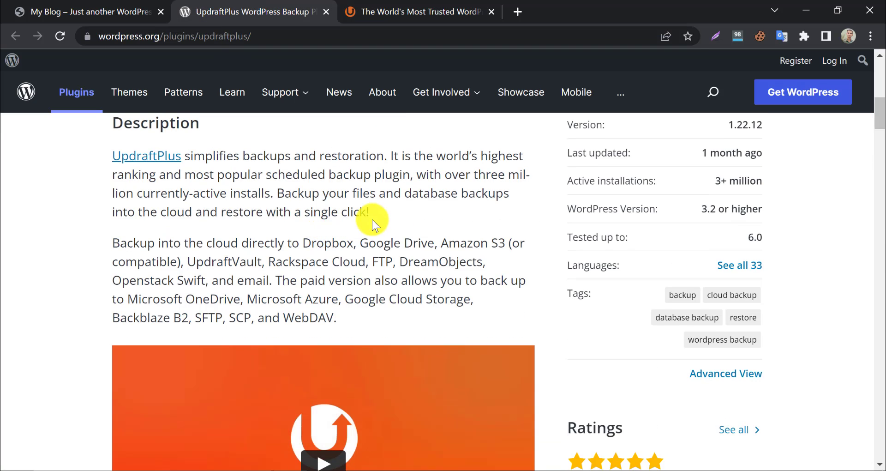
scroll(368, 226, "up", 3)
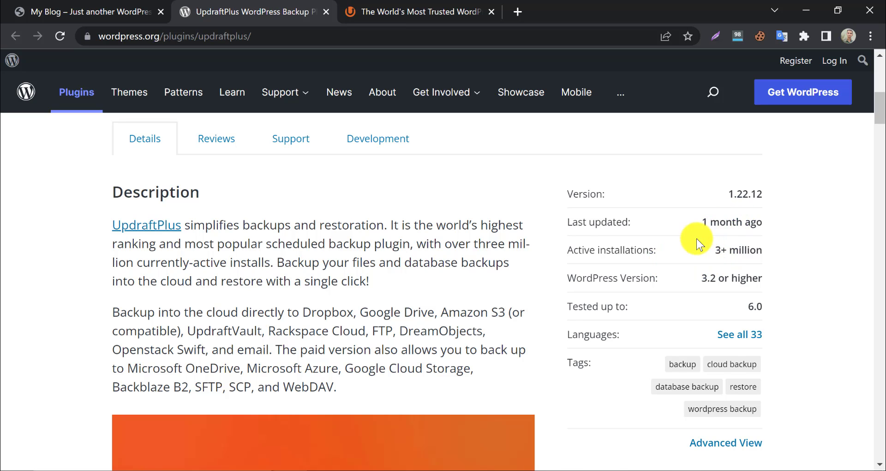
scroll(697, 238, "down", 8)
scroll(720, 224, "up", 1)
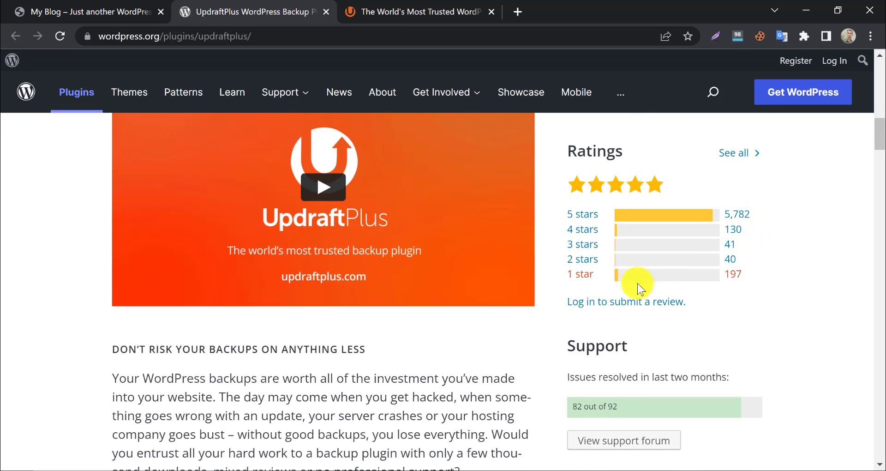
scroll(408, 336, "down", 6)
scroll(401, 333, "up", 4)
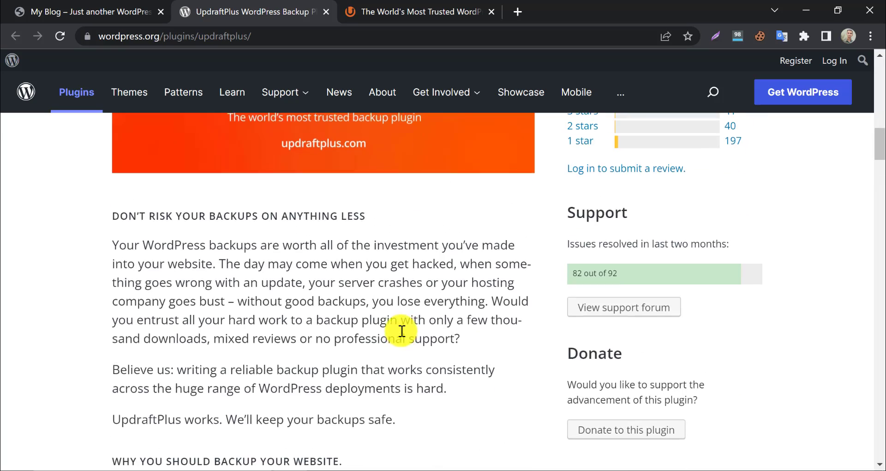
scroll(402, 332, "down", 12)
scroll(401, 329, "down", 2)
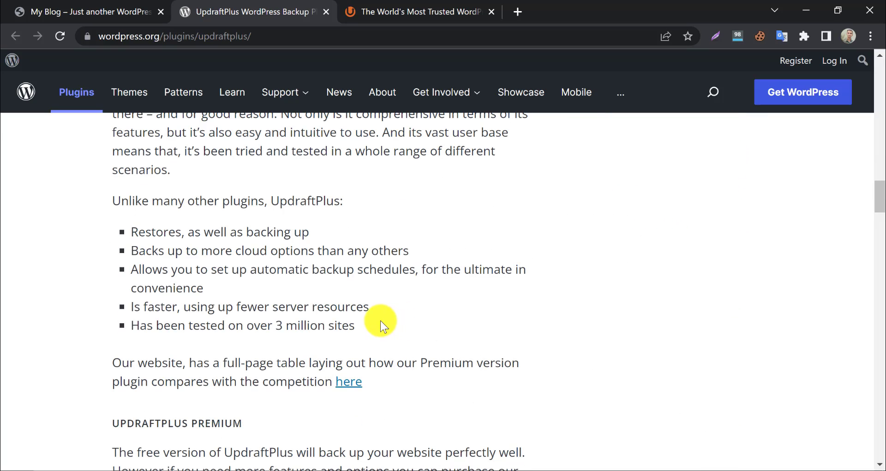
scroll(380, 323, "down", 4)
scroll(238, 330, "up", 10)
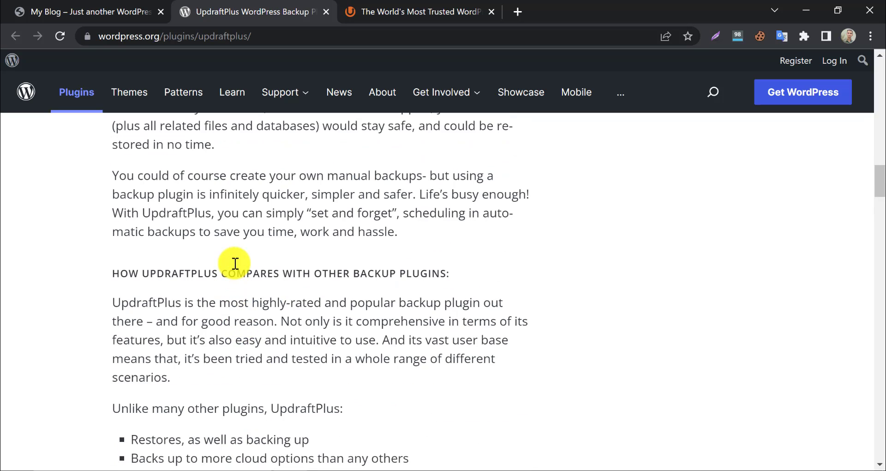
Step: From the My Blog home page's Featured Products, open the $139.95 Ultra Skinny Fit Suit
left_click(60, 10)
scroll(99, 310, "down", 10)
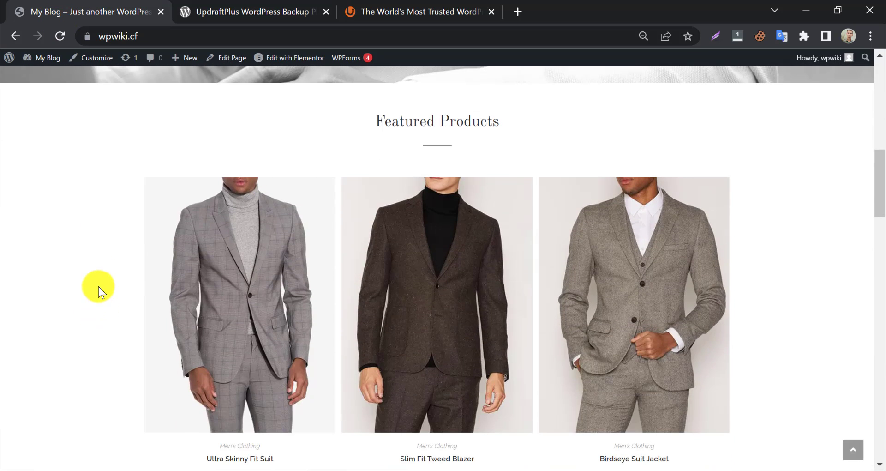
left_click(274, 262)
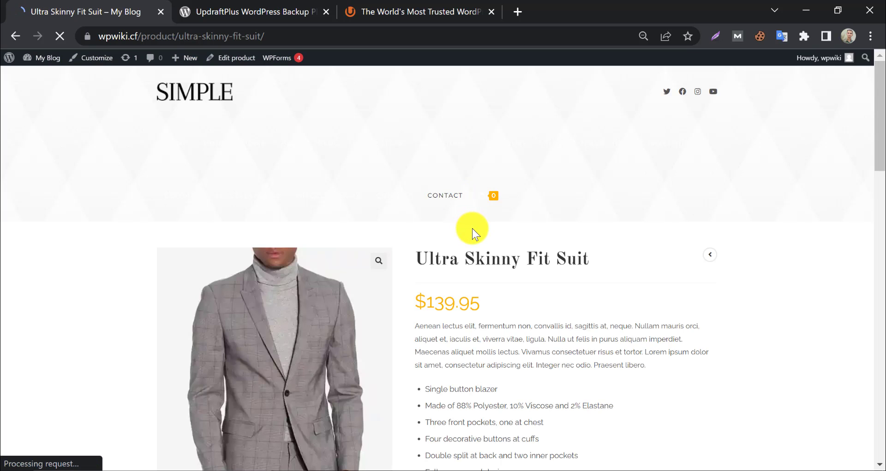
scroll(79, 253, "down", 10)
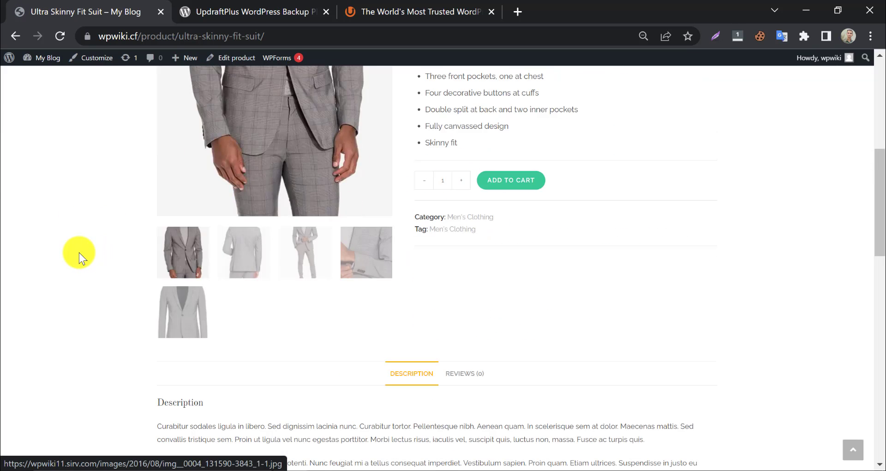
scroll(98, 275, "up", 10)
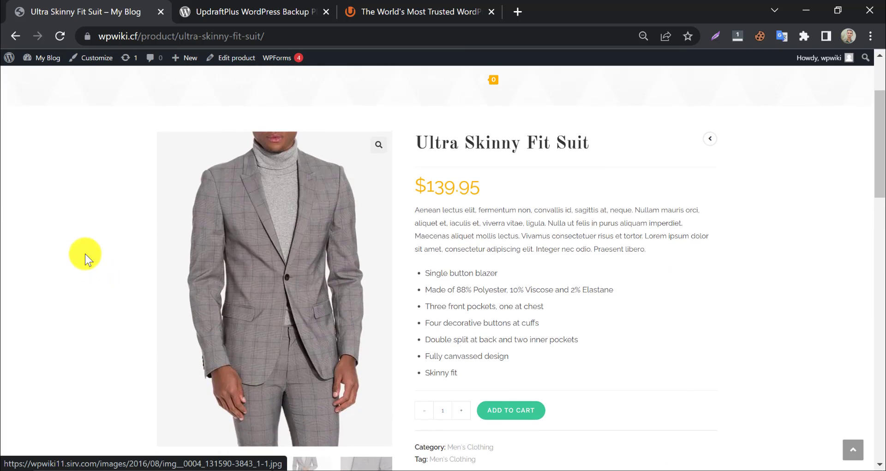
Step: Go from My Blog to the Dashboard, then to Plugins > Add New
mouse_move(37, 60)
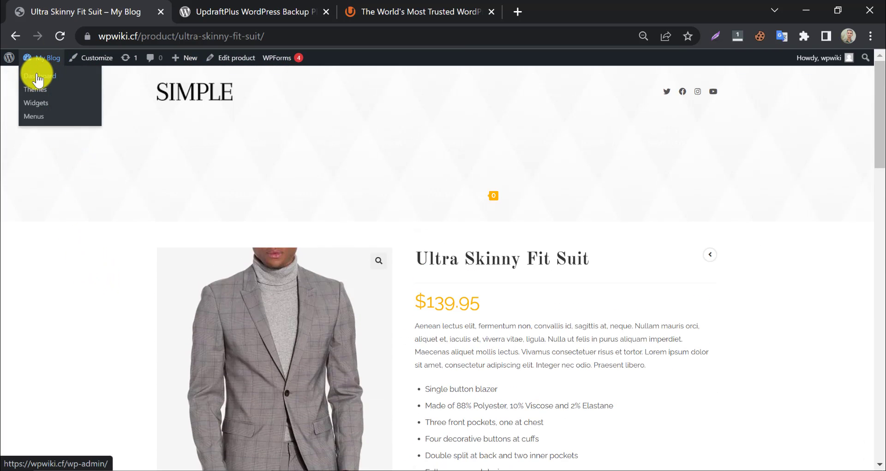
left_click(39, 81)
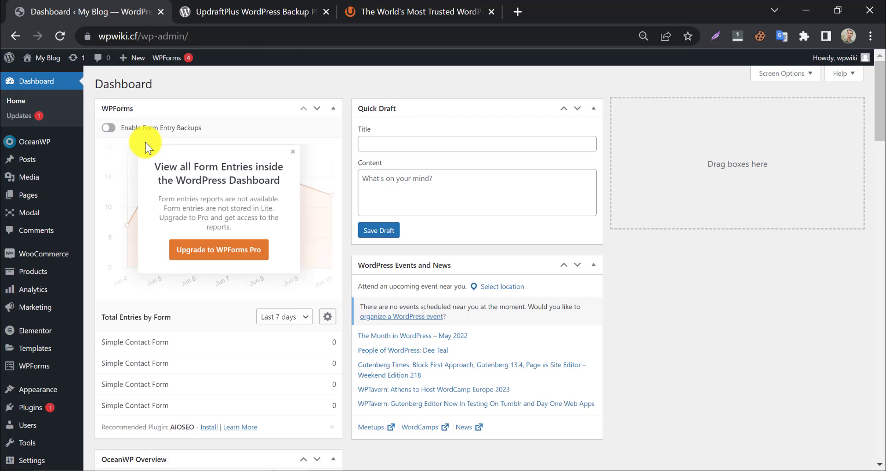
scroll(119, 283, "down", 1)
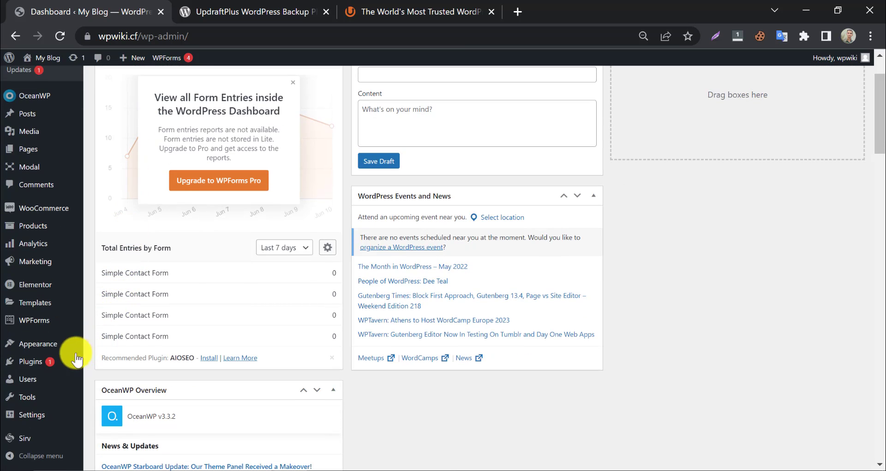
mouse_move(76, 367)
left_click(106, 378)
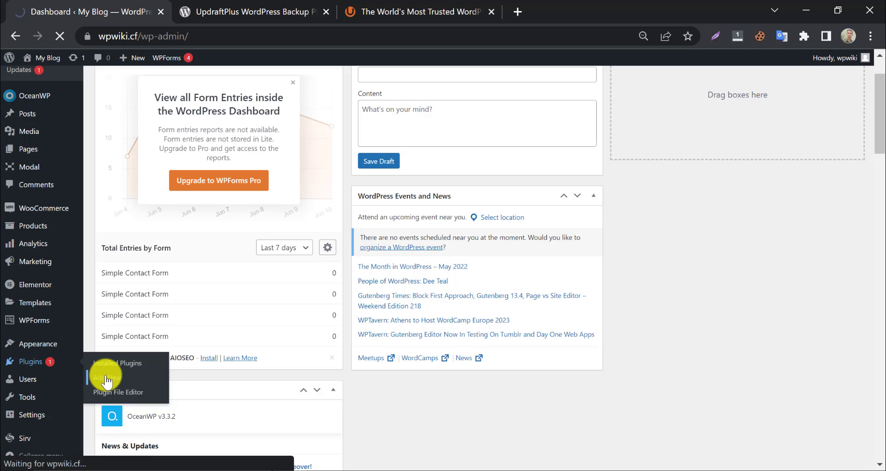
scroll(95, 206, "down", 10)
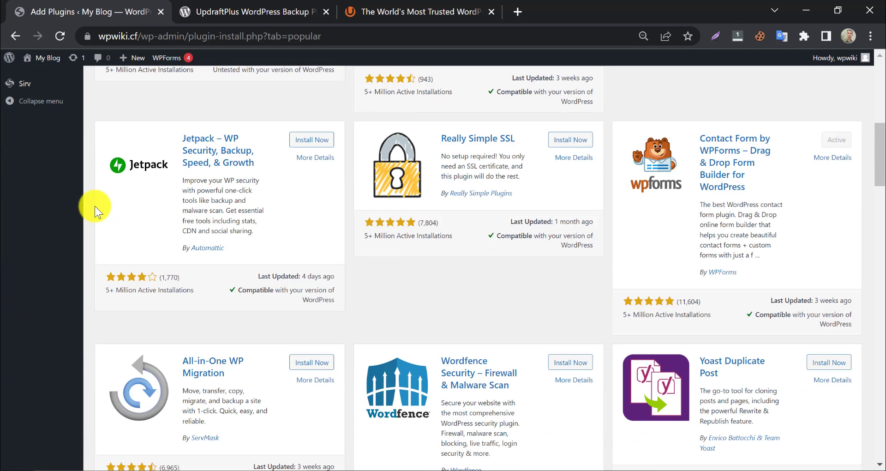
scroll(95, 206, "down", 3)
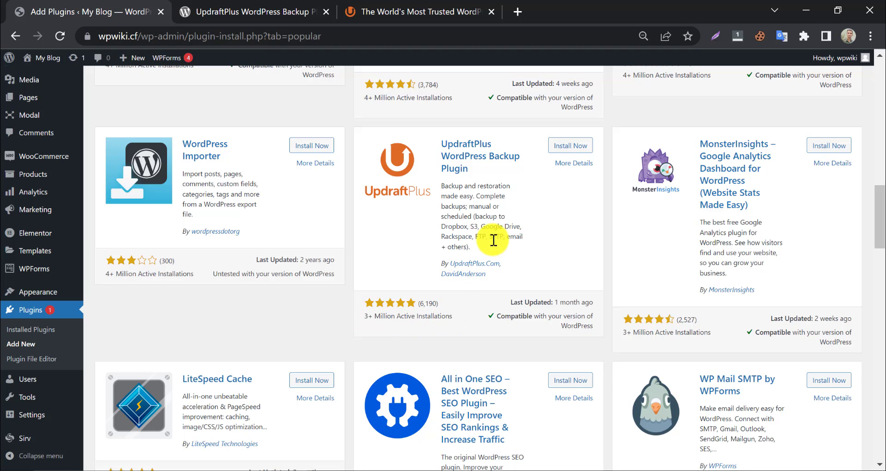
scroll(494, 239, "up", 8)
scroll(494, 239, "up", 10)
Step: Search plugins for 'updraft', then install and activate UpdraftPlus WordPress Backup Plugin
left_click(744, 112)
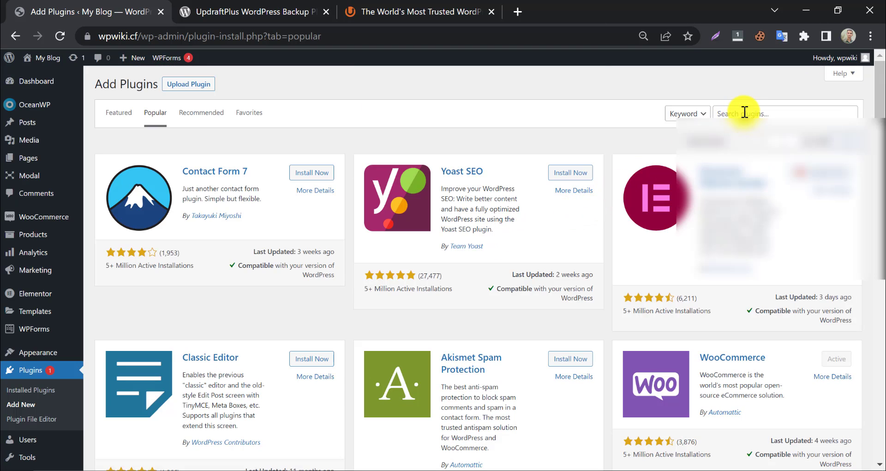
type("updraft")
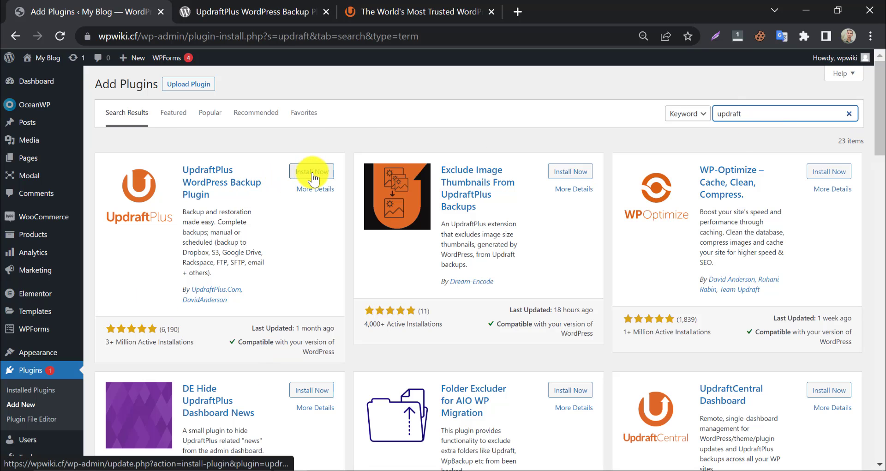
left_click(312, 174)
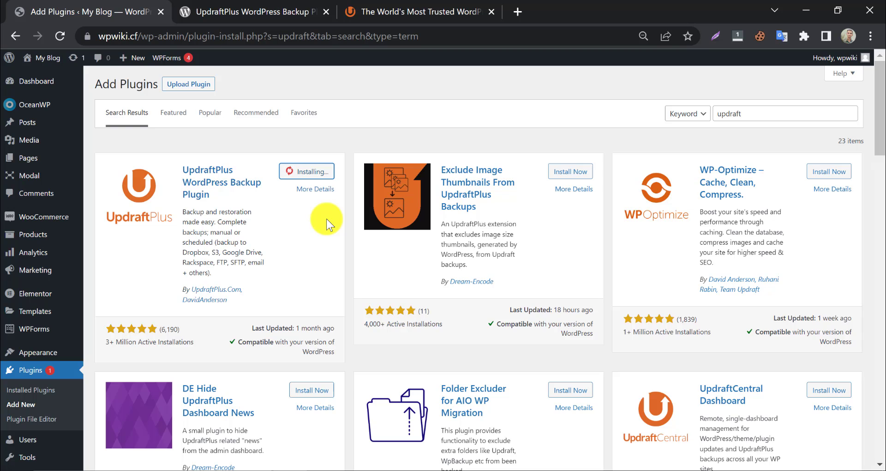
key("Return")
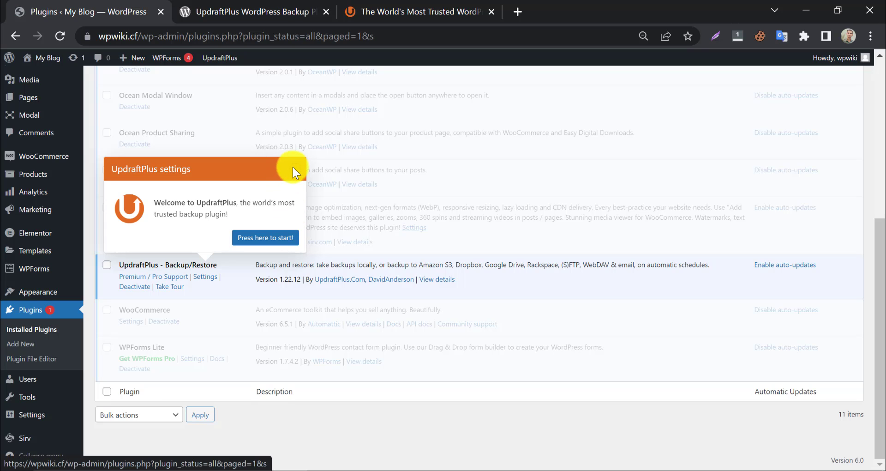
Step: Dismiss the UpdraftPlus welcome popup and view the Migrate / Clone tab of UpdraftPlus Backups
left_click(293, 171)
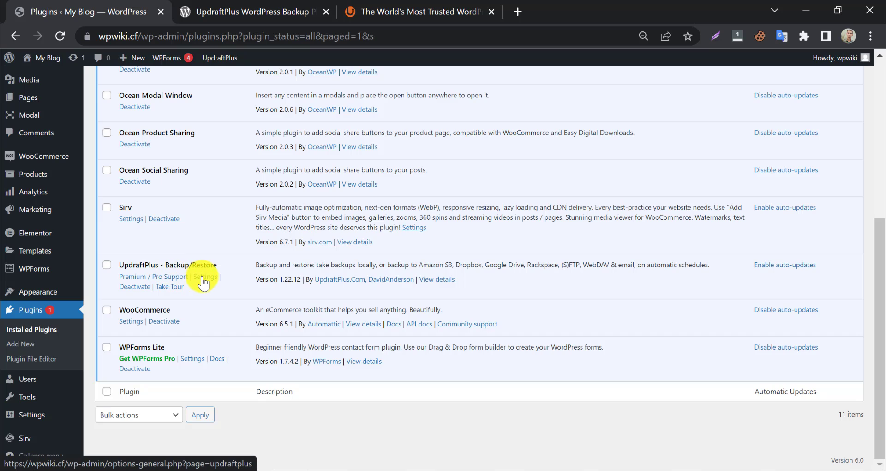
mouse_move(43, 423)
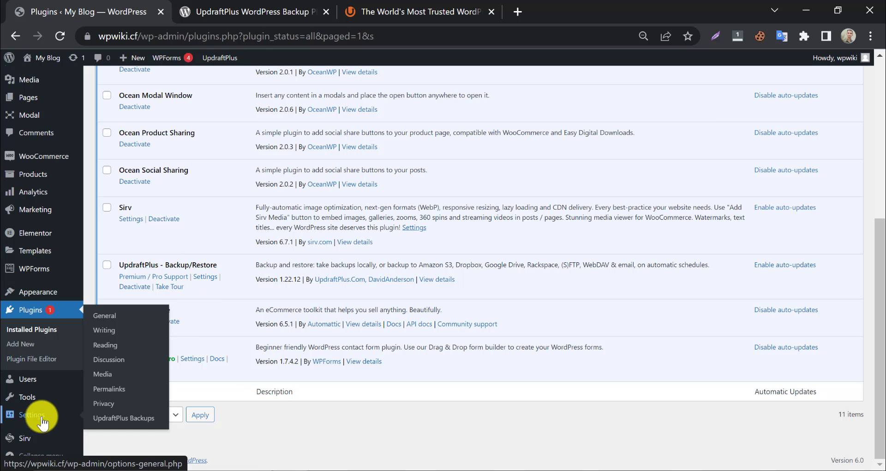
left_click(109, 420)
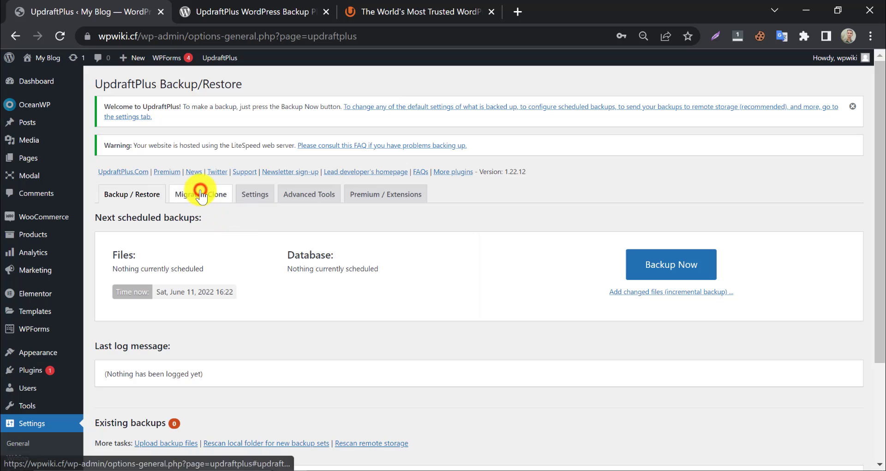
left_click(200, 197)
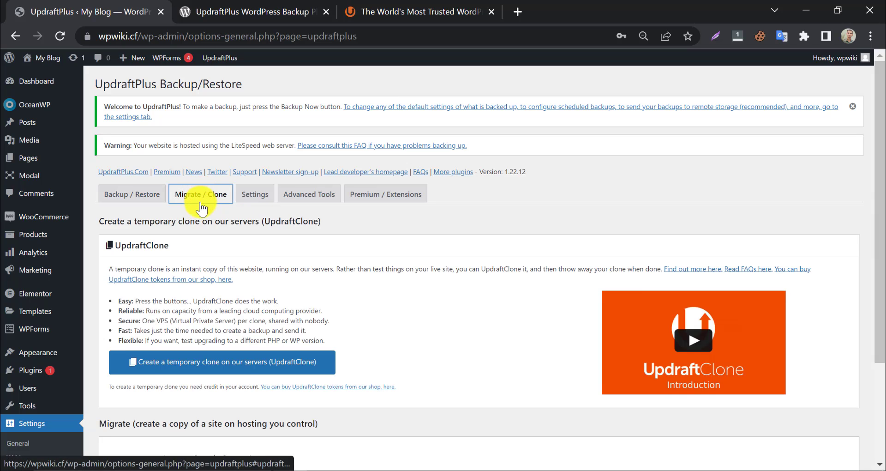
scroll(202, 207, "down", 3)
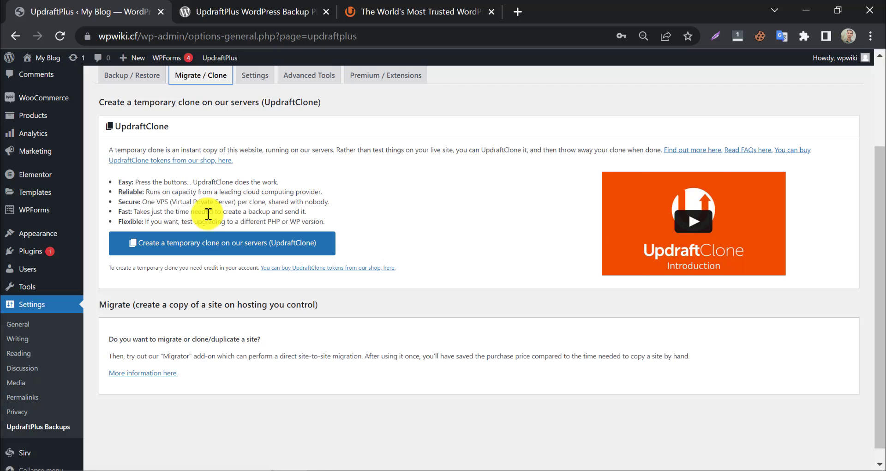
scroll(208, 214, "up", 3)
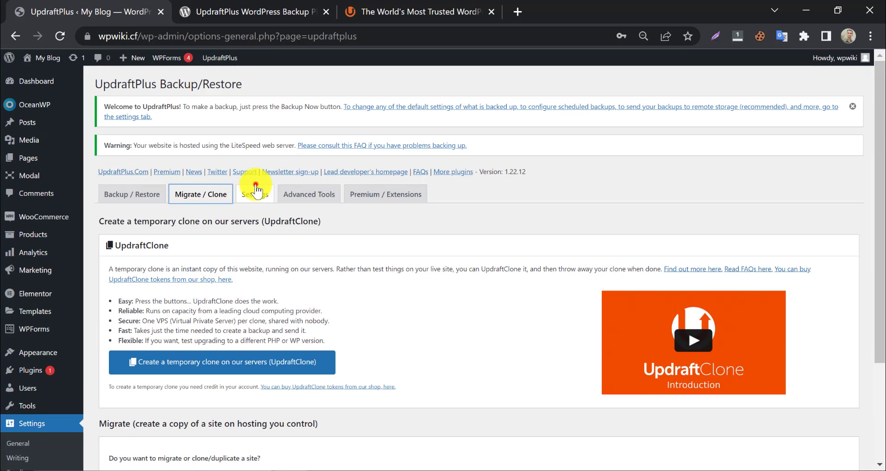
Step: Set both files and database backup schedules to Weekly on the UpdraftPlus Settings tab
left_click(256, 196)
scroll(176, 278, "down", 4)
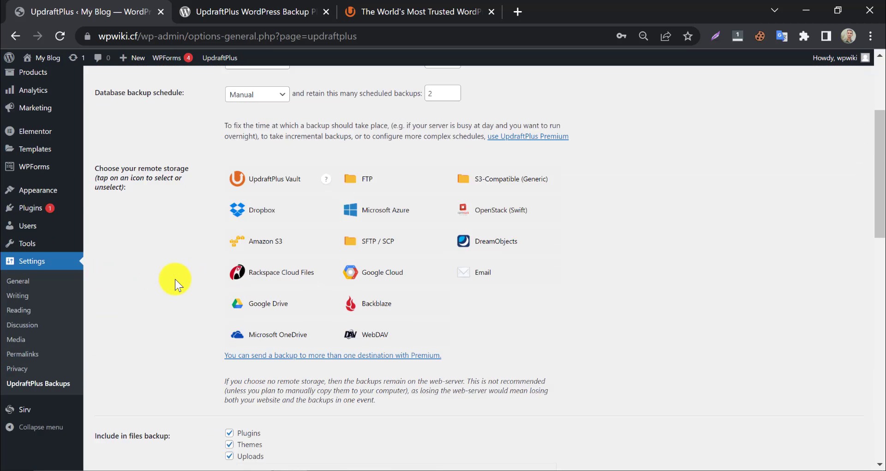
scroll(176, 279, "up", 4)
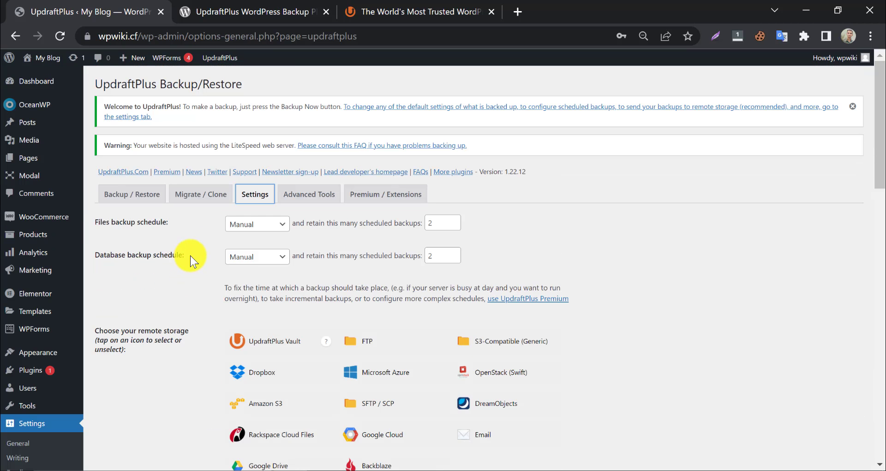
left_click(262, 225)
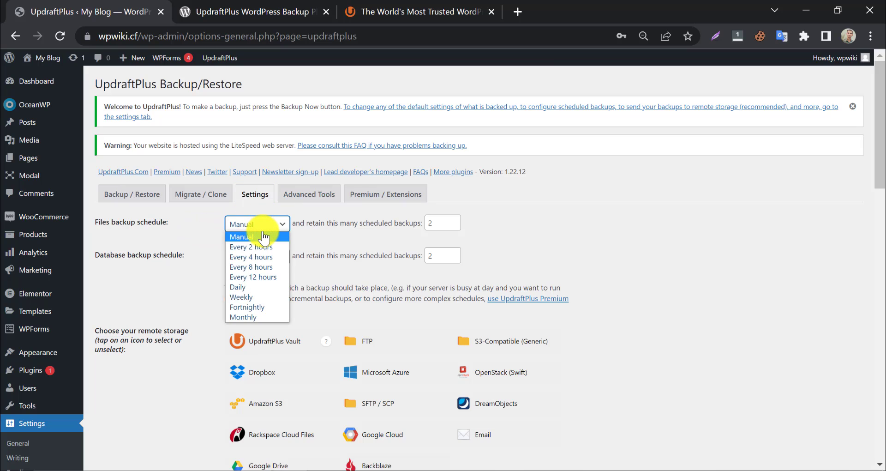
left_click(247, 298)
left_click(316, 231)
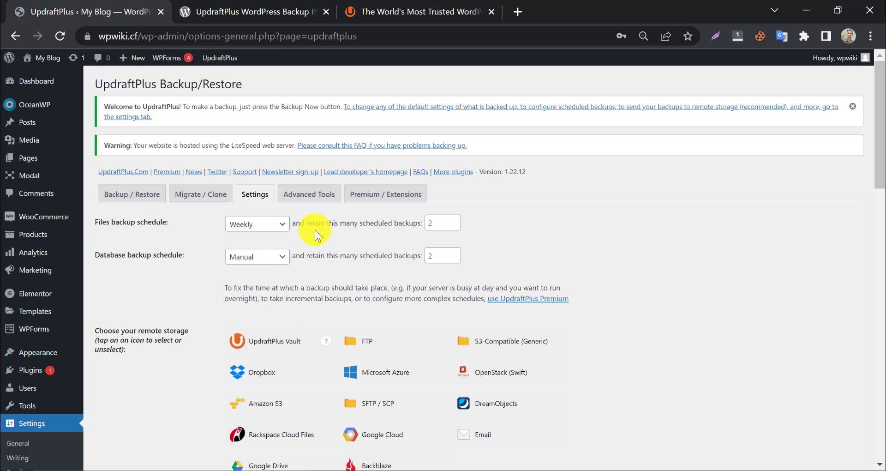
left_click(257, 261)
left_click(241, 332)
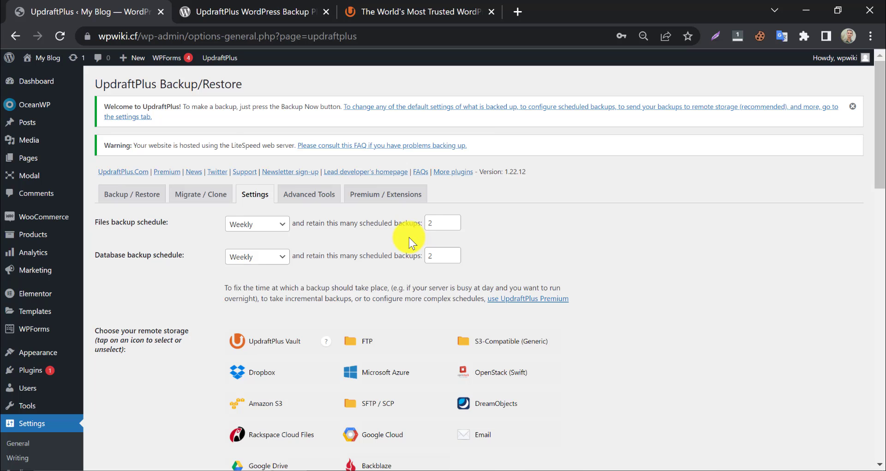
Step: Choose Dropbox as remote storage, briefly trying Google Drive before switching back
scroll(409, 237, "down", 3)
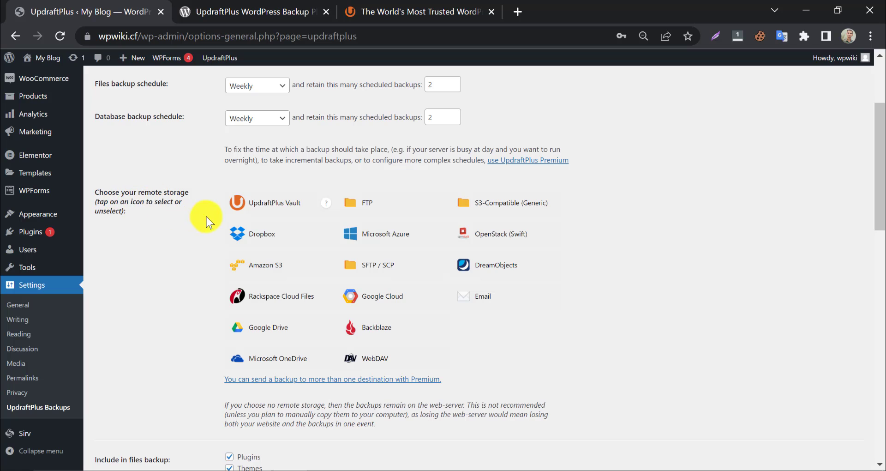
left_click(269, 245)
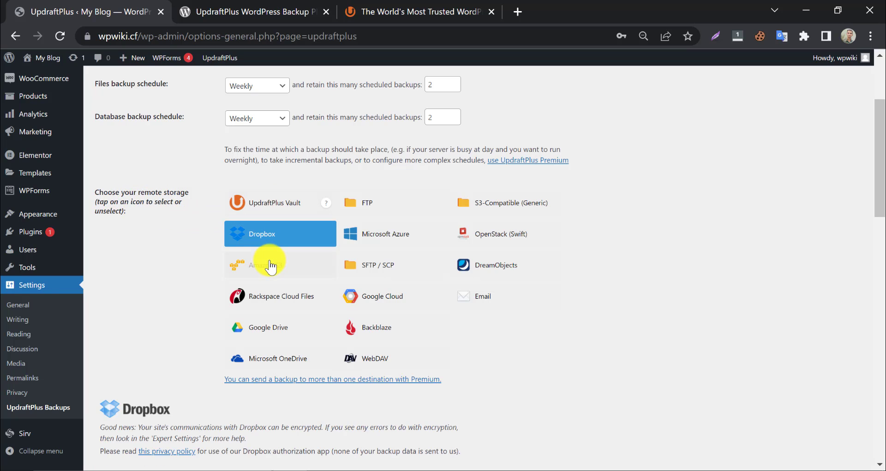
scroll(385, 239, "down", 2)
scroll(383, 240, "down", 2)
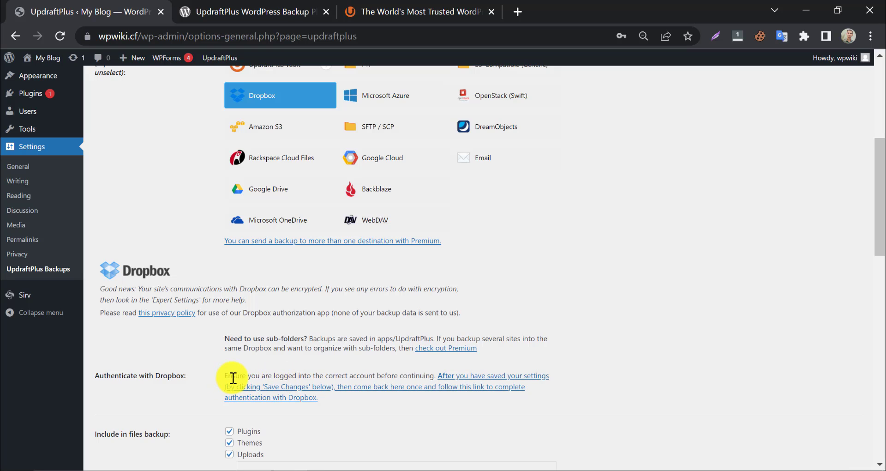
left_click(269, 196)
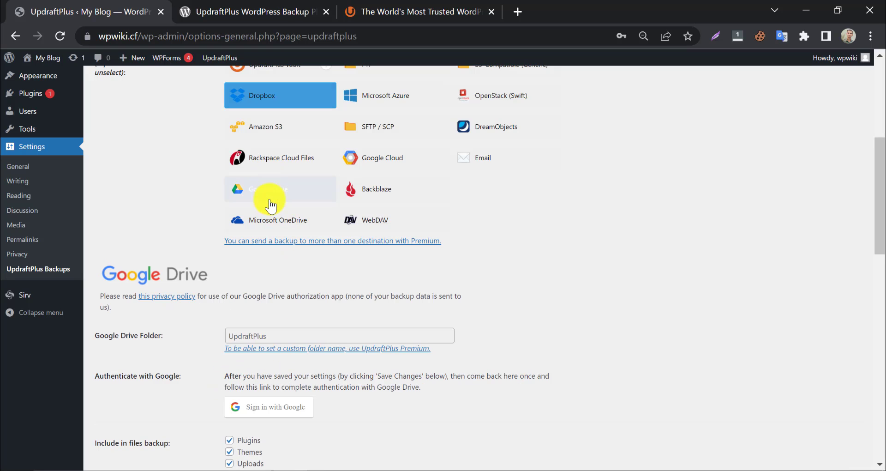
scroll(270, 264, "down", 2)
scroll(254, 346, "up", 2)
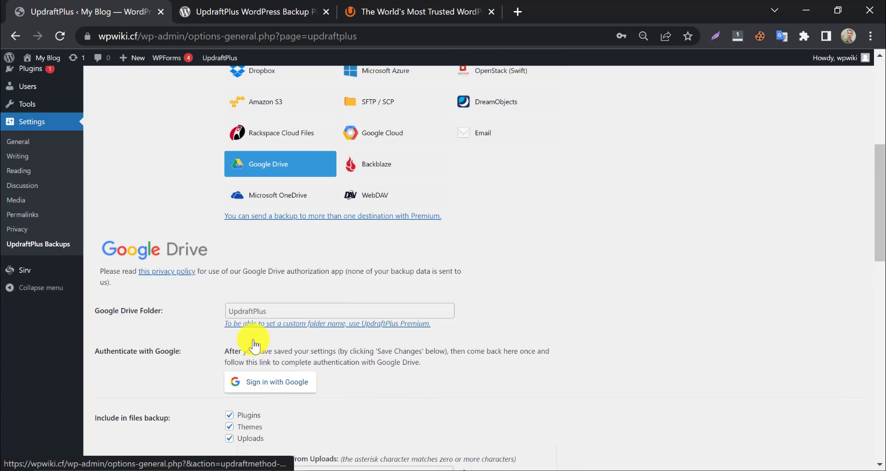
left_click(259, 102)
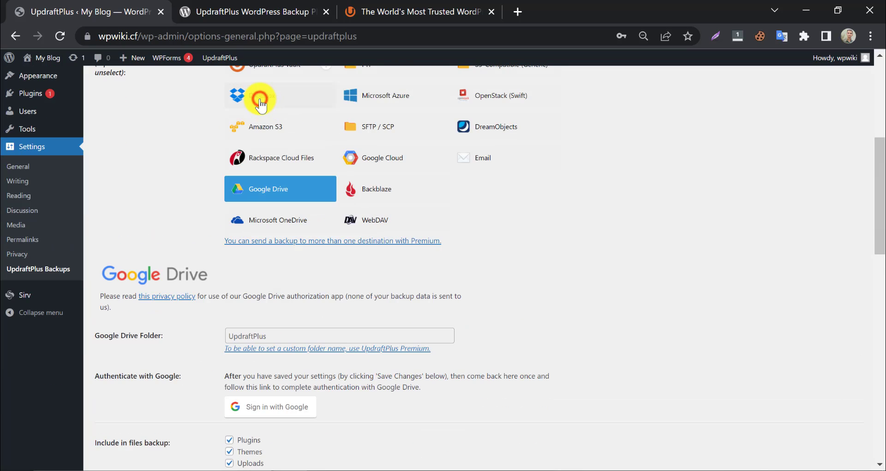
scroll(289, 264, "down", 2)
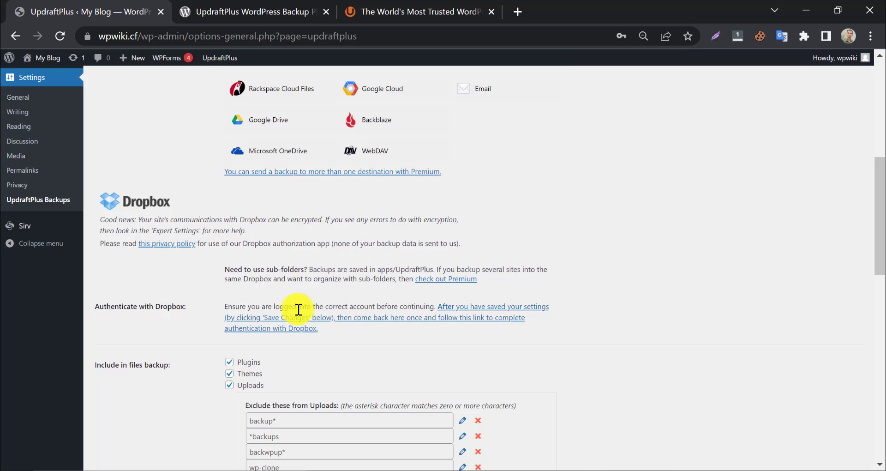
Step: Authenticate UpdraftPlus with Dropbox: leave the settings page, allow access, and complete setup
left_click(451, 314)
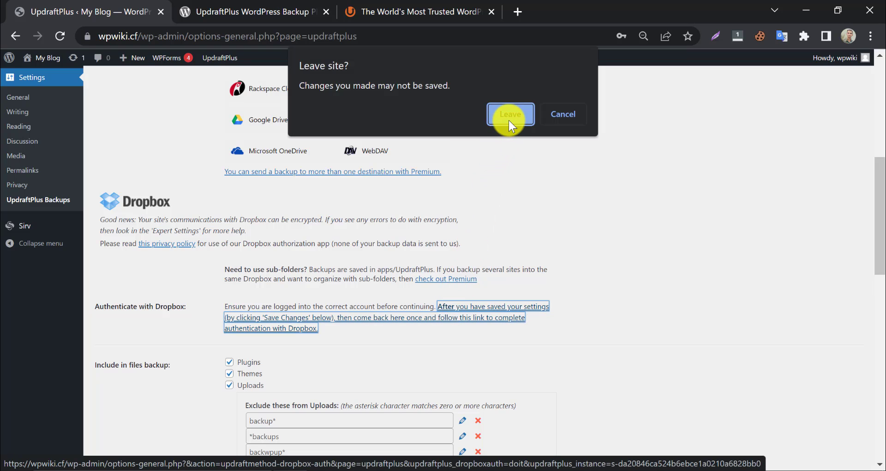
left_click(509, 118)
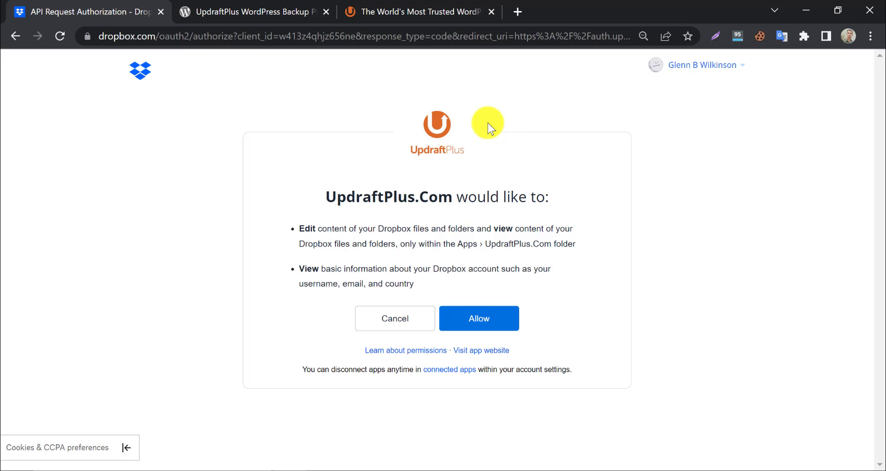
left_click(475, 323)
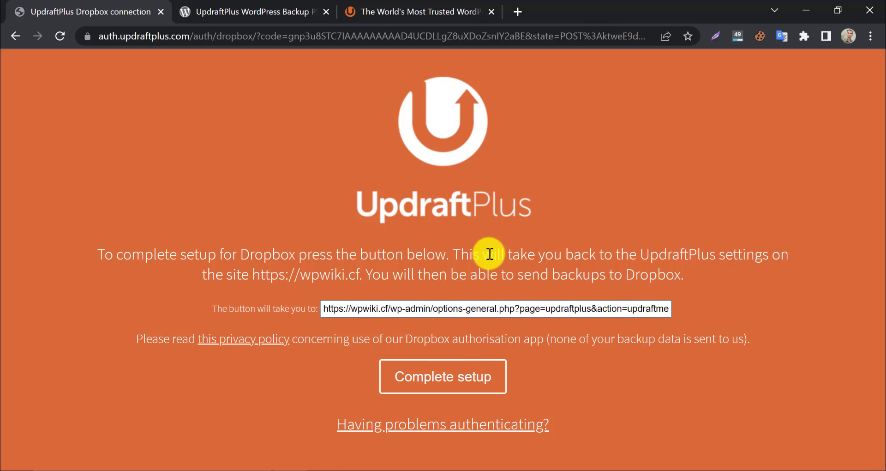
left_click(431, 379)
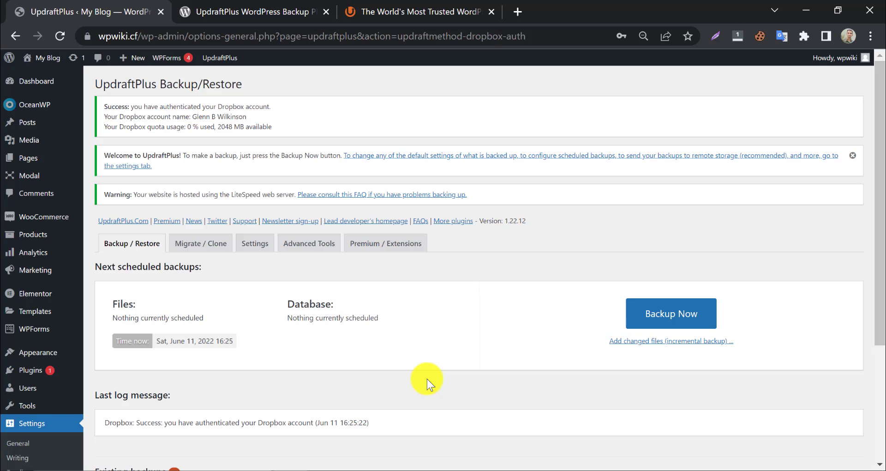
Step: Reselect Dropbox as remote storage and set files and database schedules to Weekly again
scroll(415, 375, "down", 4)
scroll(321, 322, "up", 4)
left_click(260, 249)
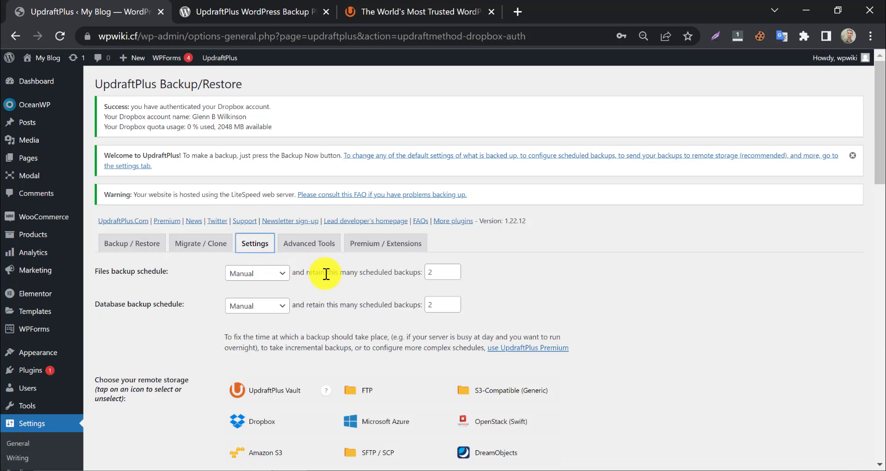
scroll(326, 273, "down", 10)
scroll(326, 274, "up", 4)
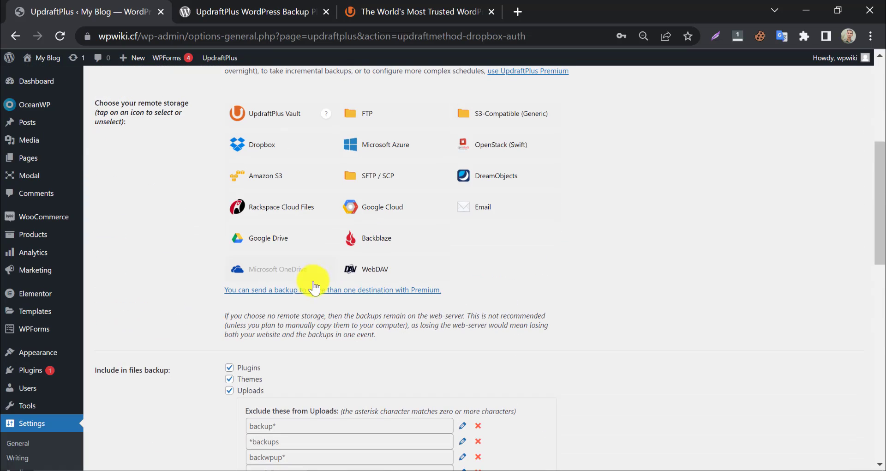
left_click(262, 153)
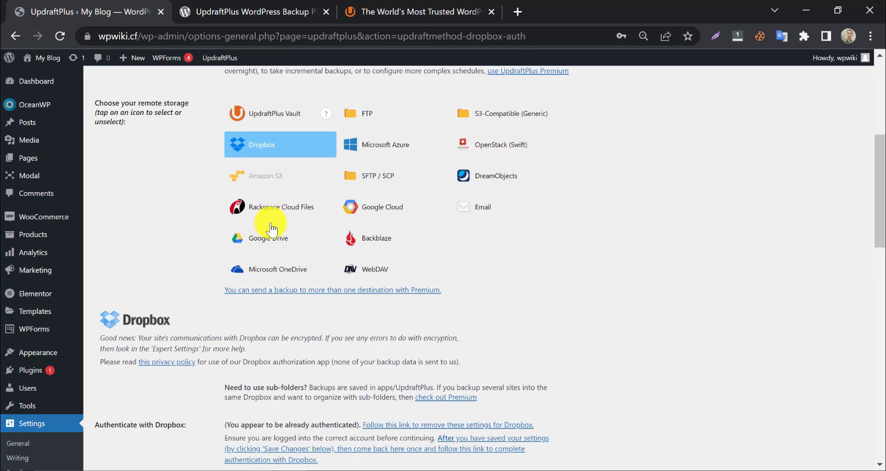
scroll(277, 268, "down", 3)
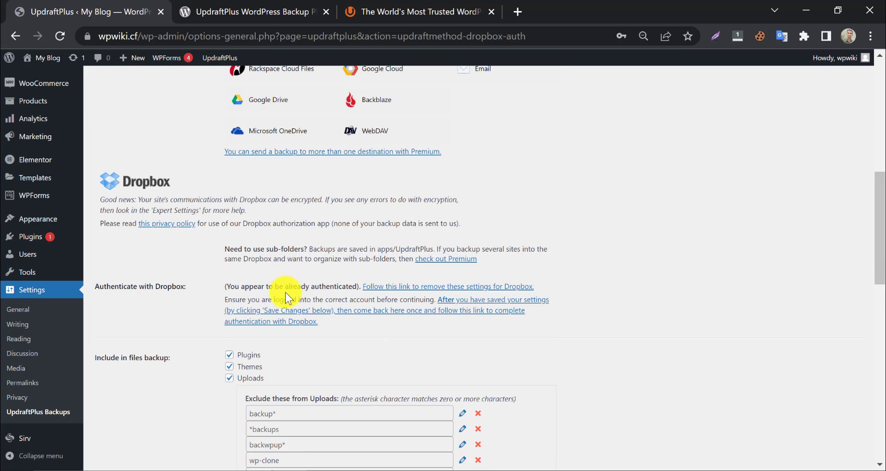
scroll(282, 293, "up", 6)
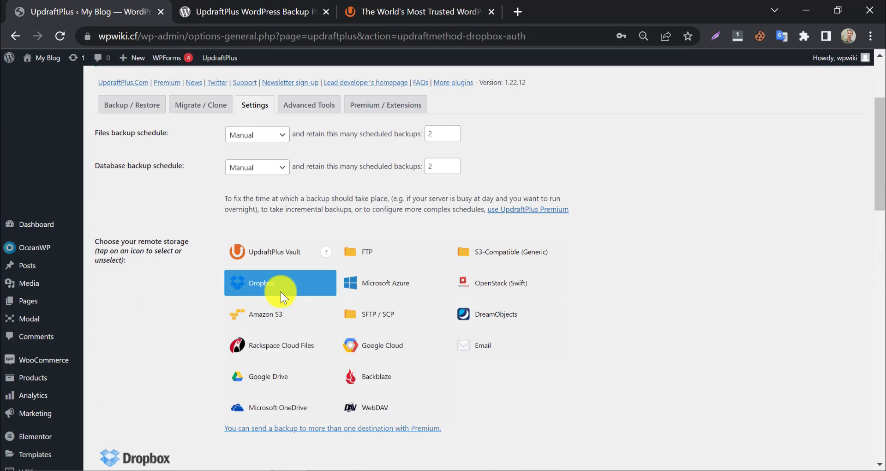
left_click(256, 136)
left_click(242, 206)
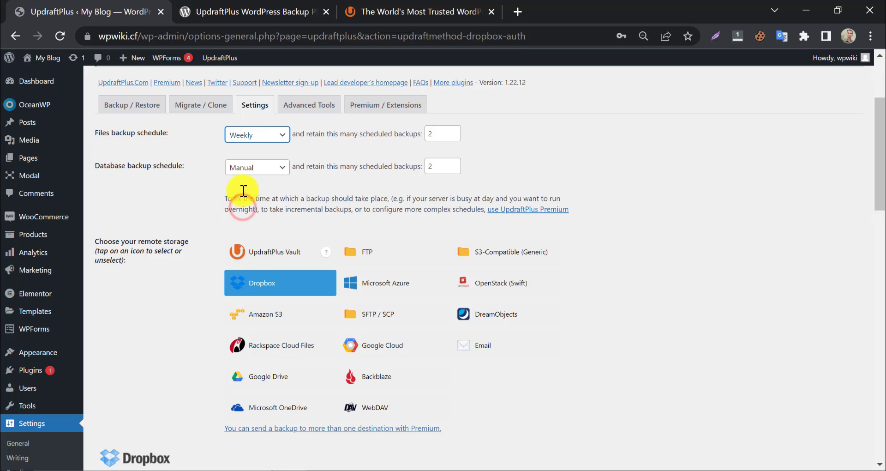
left_click(243, 168)
left_click(246, 257)
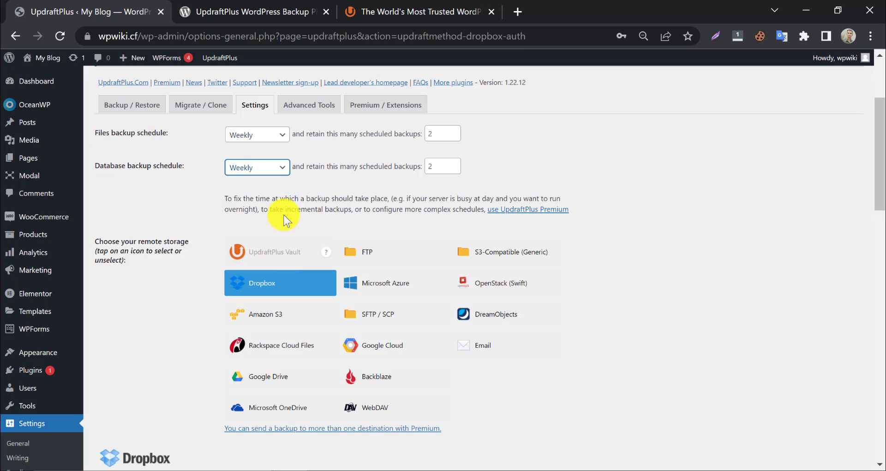
Step: Leave the emailed backup report turned off and save the UpdraftPlus settings
scroll(397, 166, "down", 6)
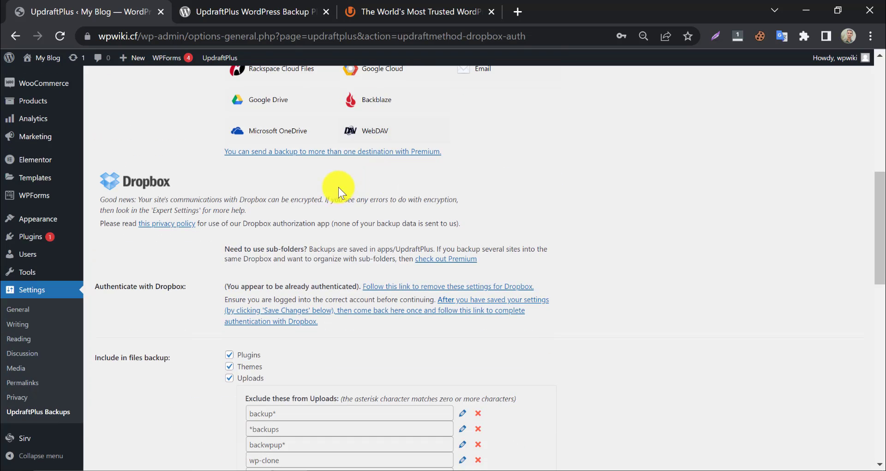
scroll(332, 199, "down", 6)
scroll(263, 232, "down", 3)
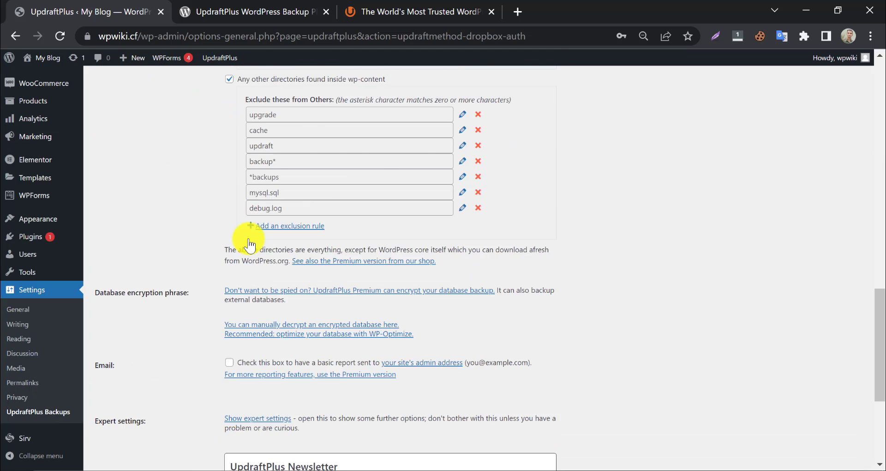
scroll(249, 245, "down", 2)
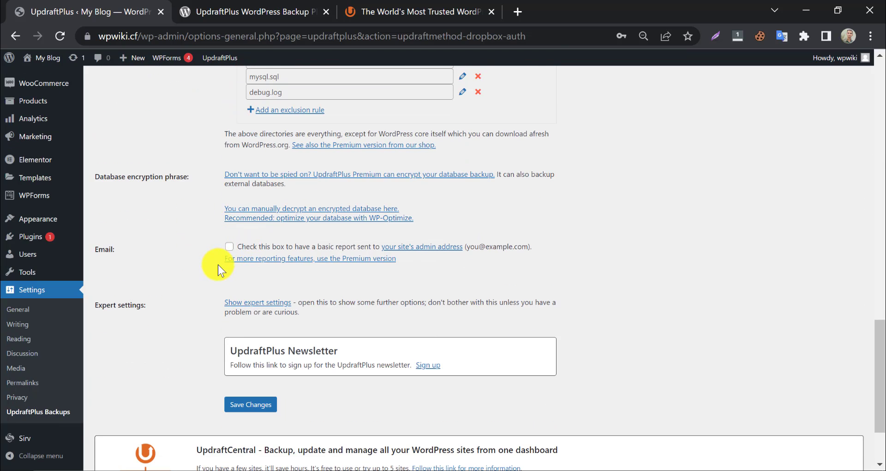
left_click(229, 248)
left_click(230, 247)
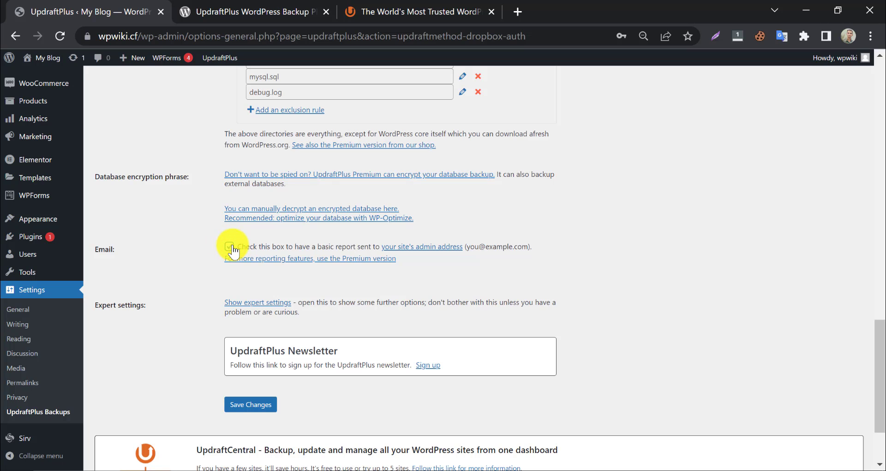
left_click(230, 246)
scroll(204, 312, "down", 2)
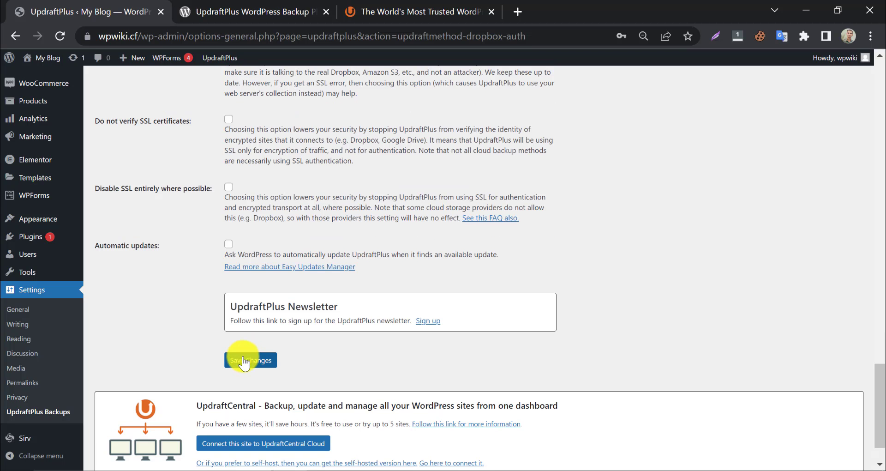
left_click(240, 361)
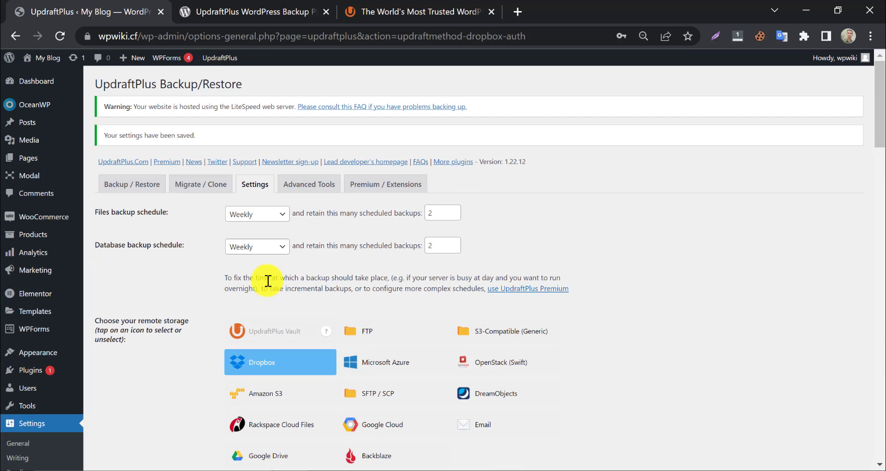
Step: Look over the Migrate / Clone and Advanced Tools tabs, then start Backup Now from Backup / Restore
left_click(186, 185)
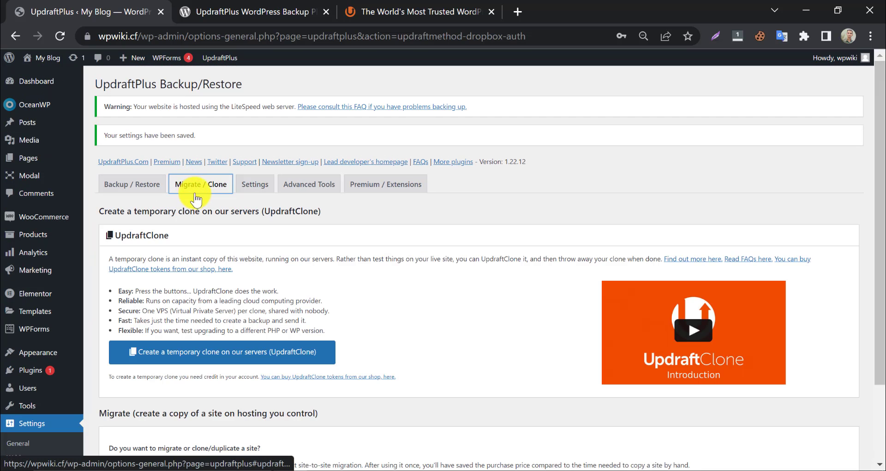
scroll(168, 336, "down", 2)
scroll(198, 287, "up", 2)
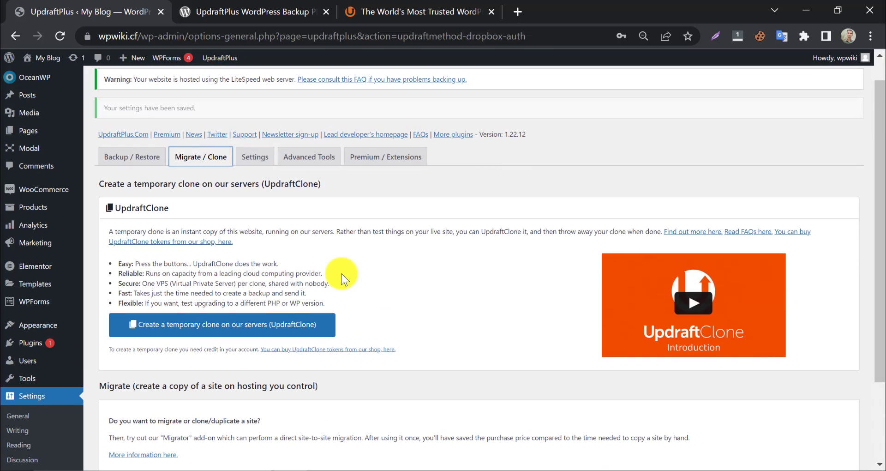
scroll(318, 278, "down", 1)
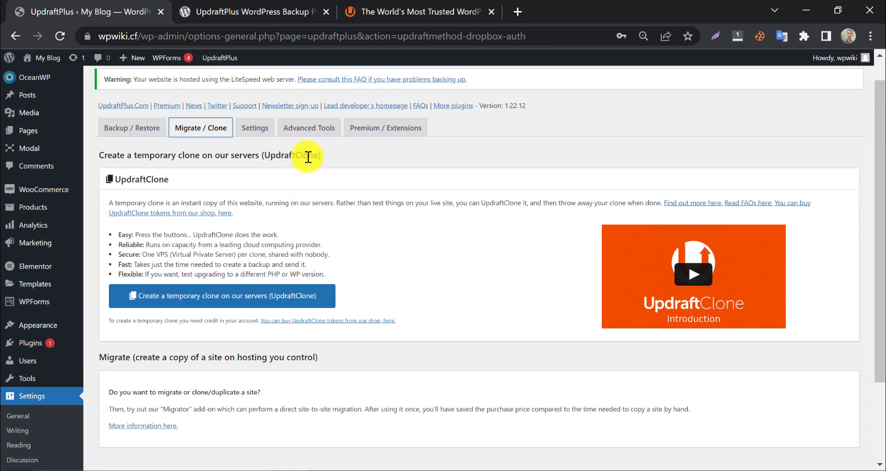
left_click(307, 135)
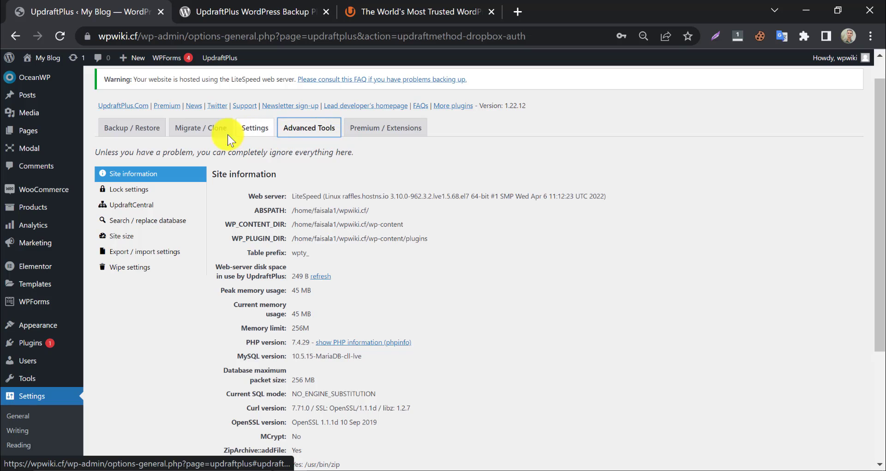
left_click(155, 132)
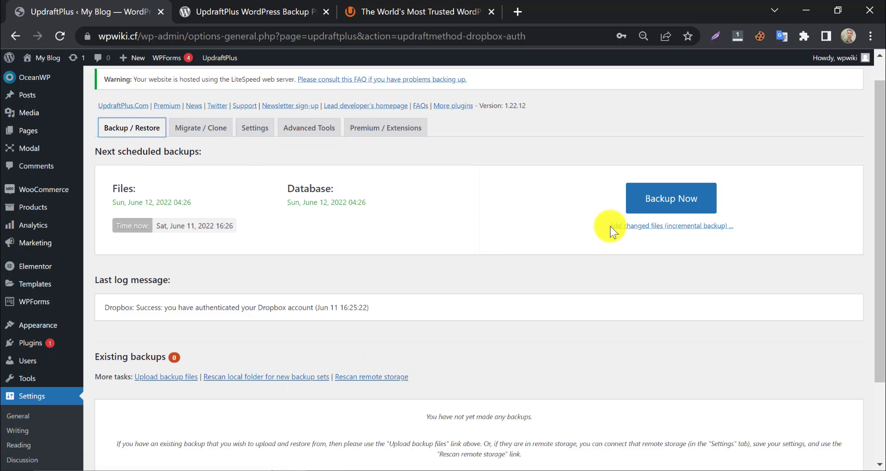
left_click(660, 207)
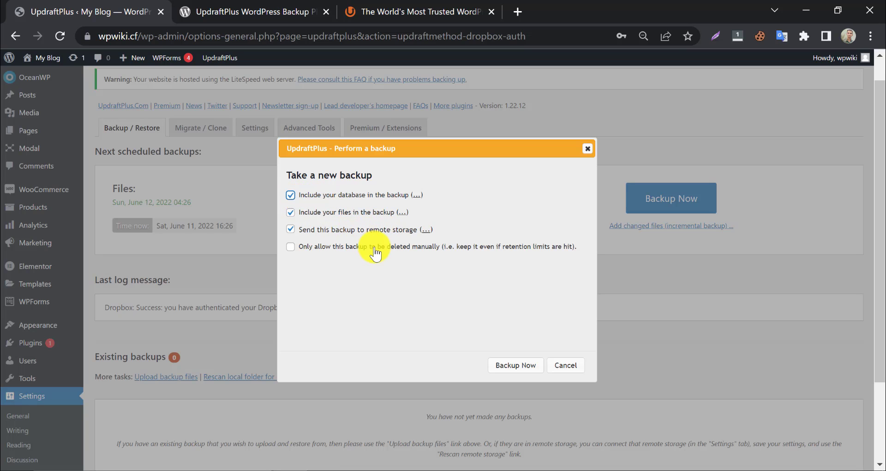
Step: Run the database-and-files backup to Dropbox and close the completion message
left_click(511, 368)
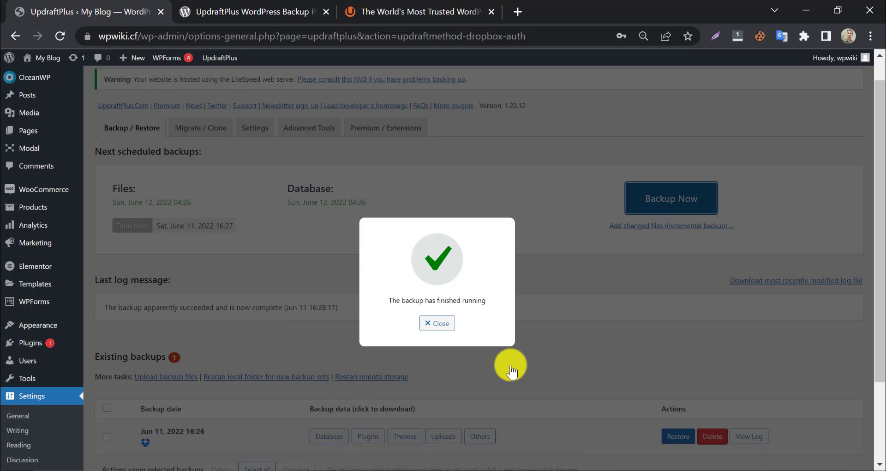
left_click(511, 369)
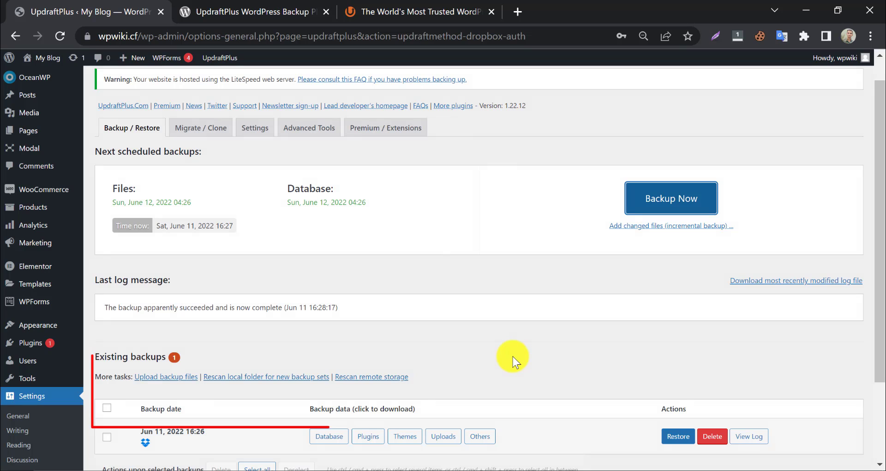
Step: Open the blog's live front page in a new tab, view it, and return to the Backup/Restore page
scroll(500, 351, "down", 2)
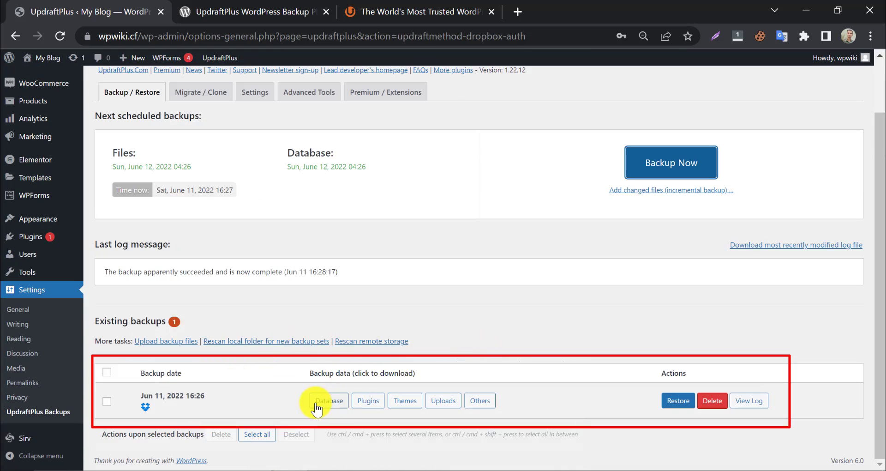
scroll(433, 286, "up", 2)
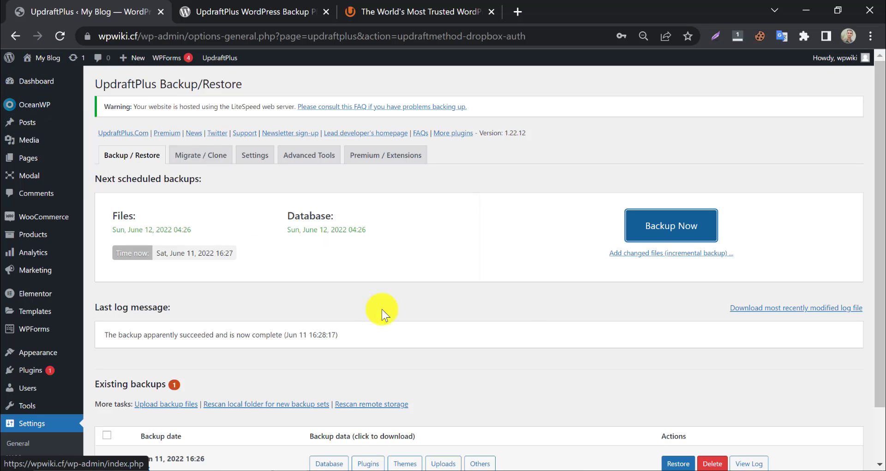
scroll(596, 342, "down", 2)
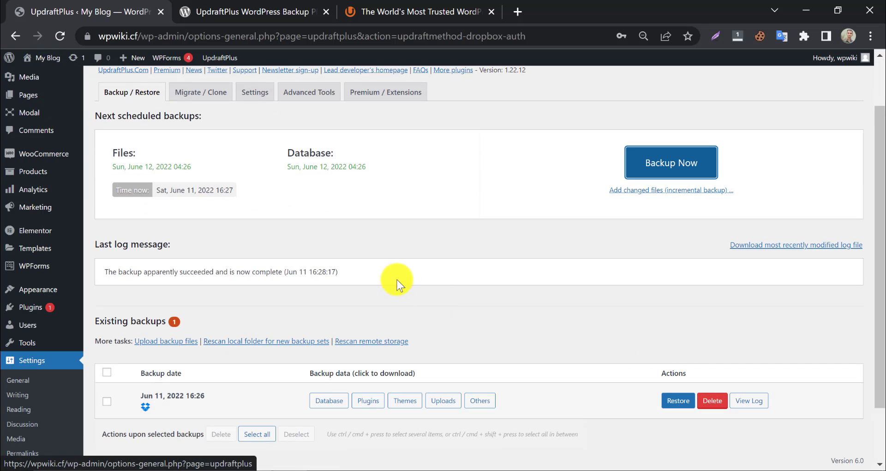
mouse_move(42, 59)
right_click(40, 81)
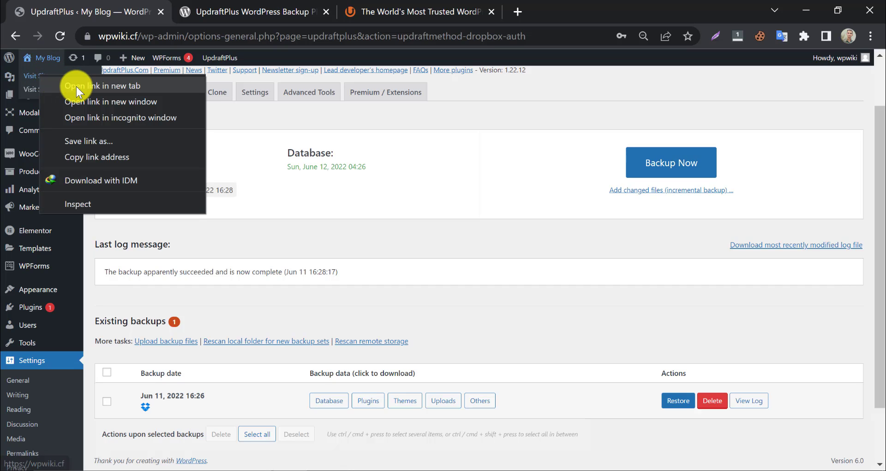
left_click(76, 86)
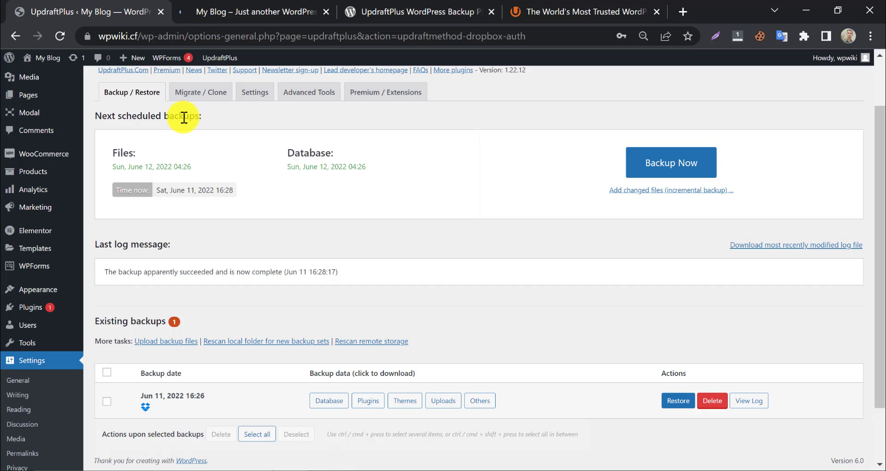
left_click(244, 10)
left_click(99, 8)
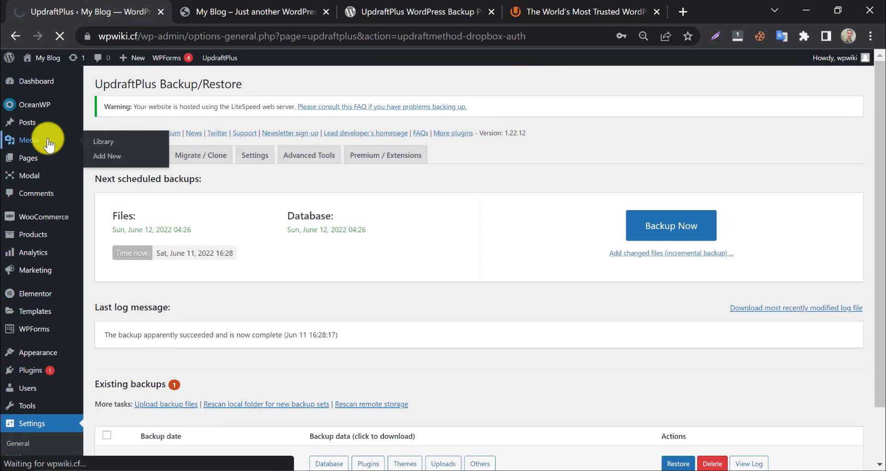
Step: Permanently delete all 20 media files from the Media Library list view, leaving 73 items
left_click(107, 142)
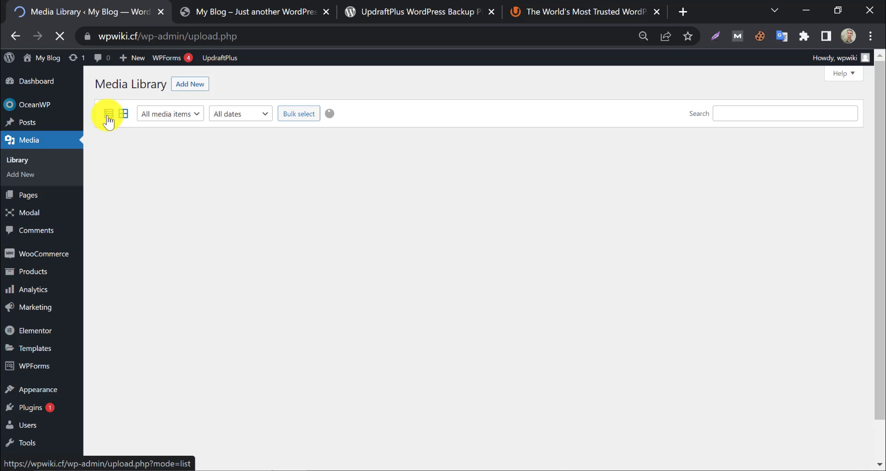
left_click(108, 118)
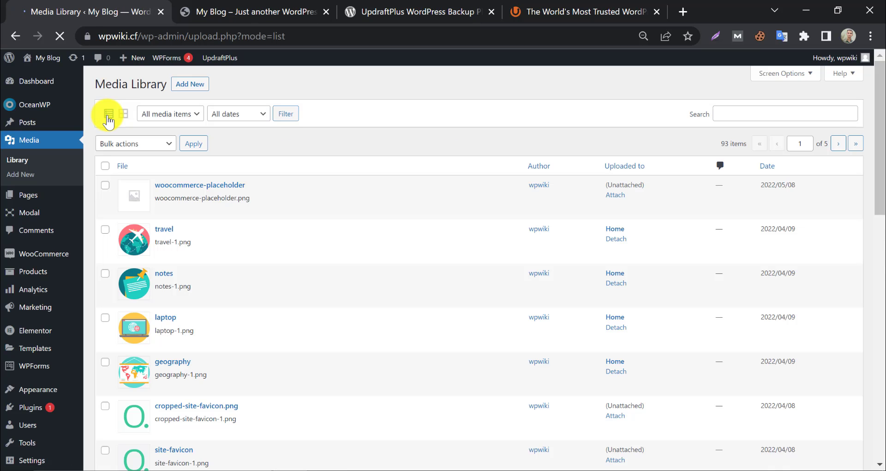
left_click(105, 166)
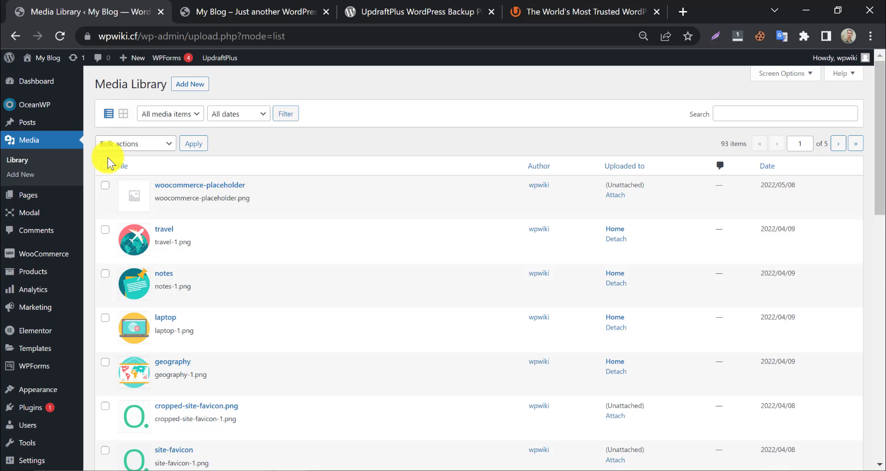
left_click(136, 143)
left_click(125, 166)
left_click(191, 144)
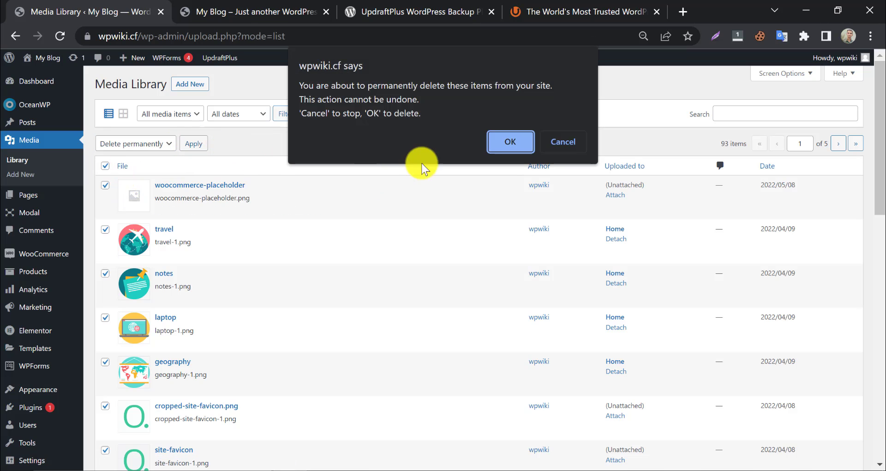
left_click(507, 141)
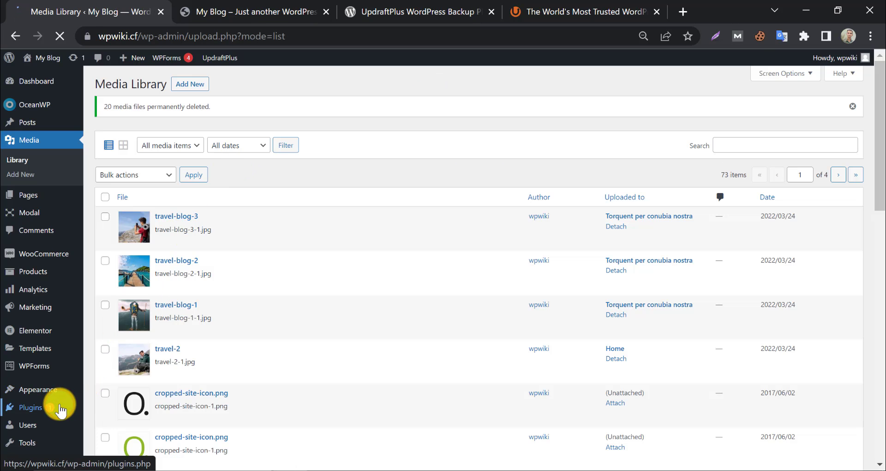
left_click(60, 405)
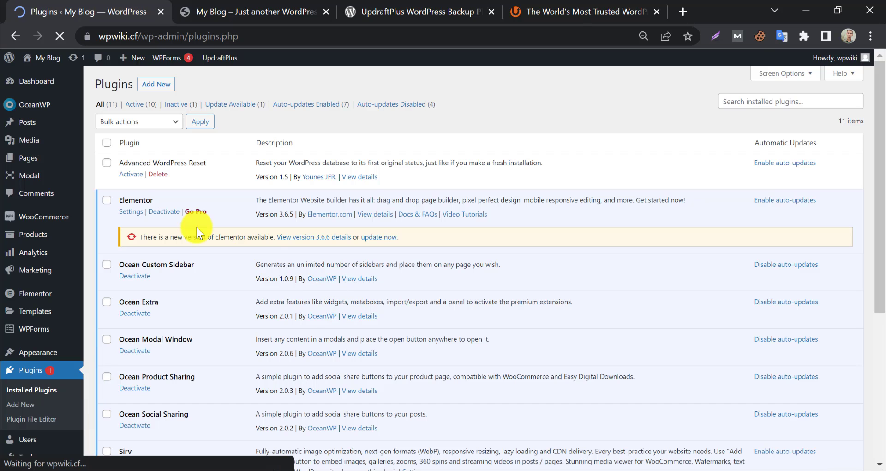
Step: Deactivate the Elementor plugin without feedback, then delete it
left_click(172, 213)
left_click(367, 358)
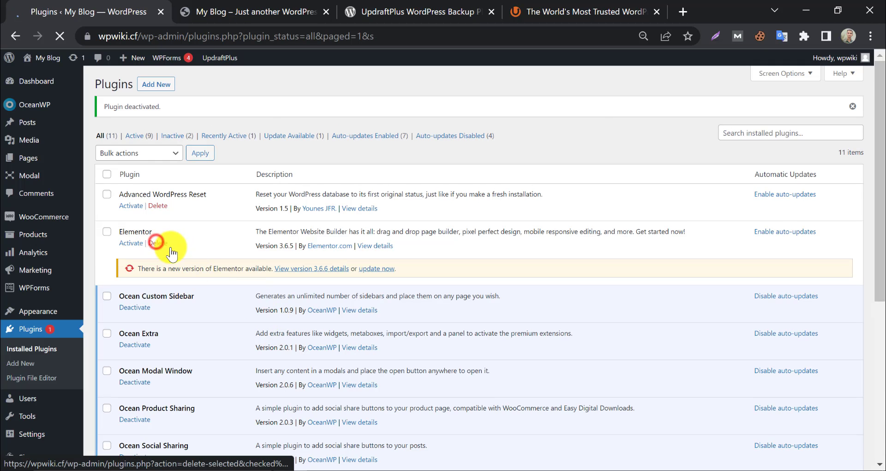
left_click(162, 243)
left_click(511, 111)
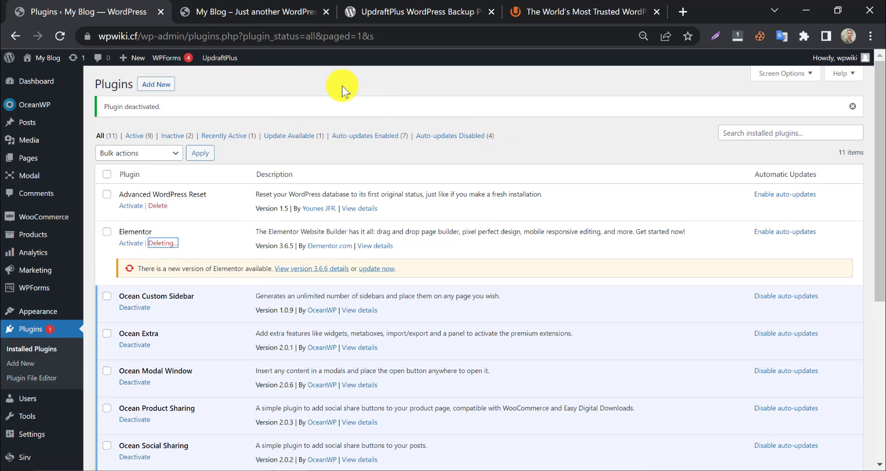
Step: Reload the live storefront tab and scroll through it without Elementor
left_click(249, 11)
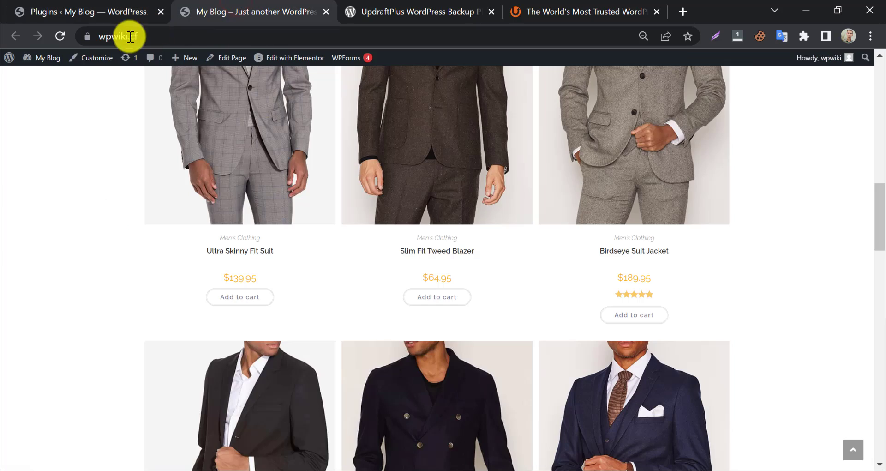
left_click(59, 36)
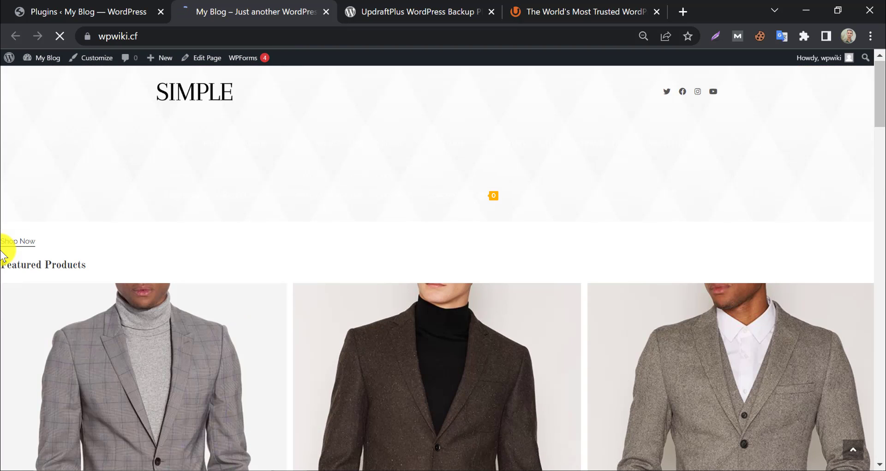
scroll(2, 251, "down", 20)
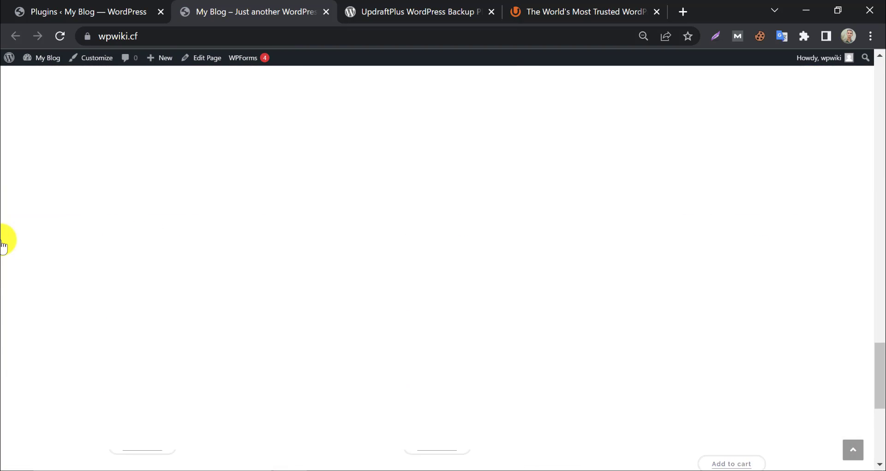
scroll(4, 243, "up", 15)
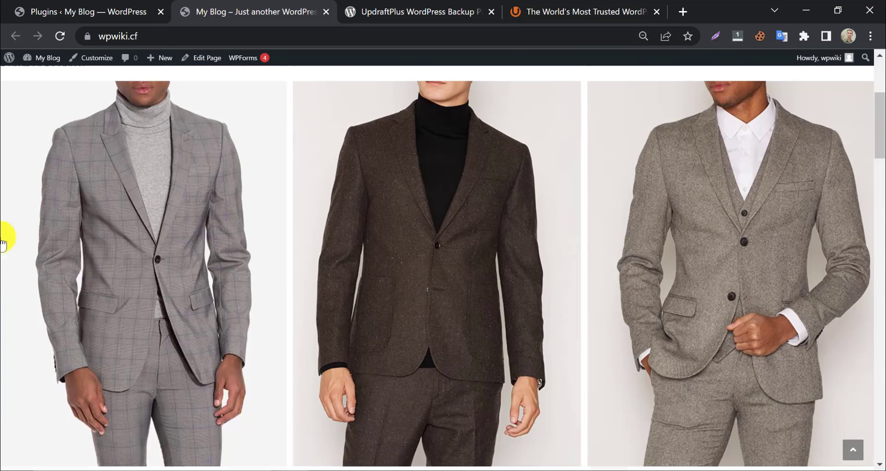
Step: In UpdraftPlus Backups, start restoring the Jun 11, 2022 16:26 backup with Plugins selected
left_click(37, 10)
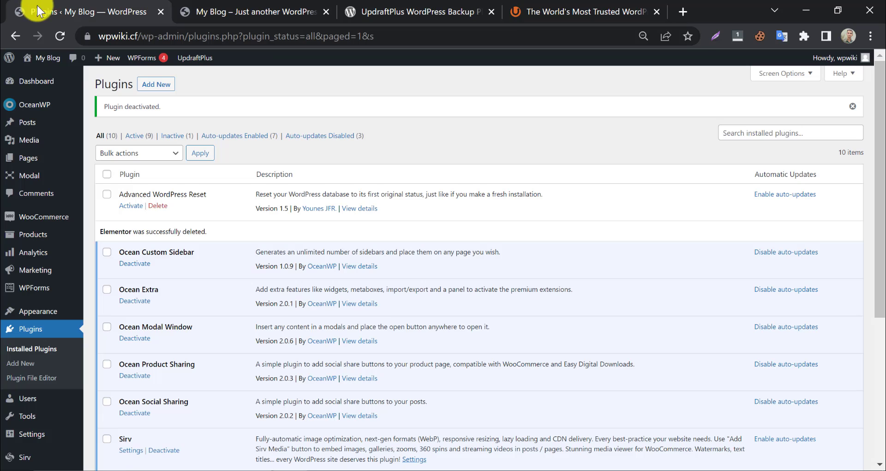
scroll(138, 271, "down", 5)
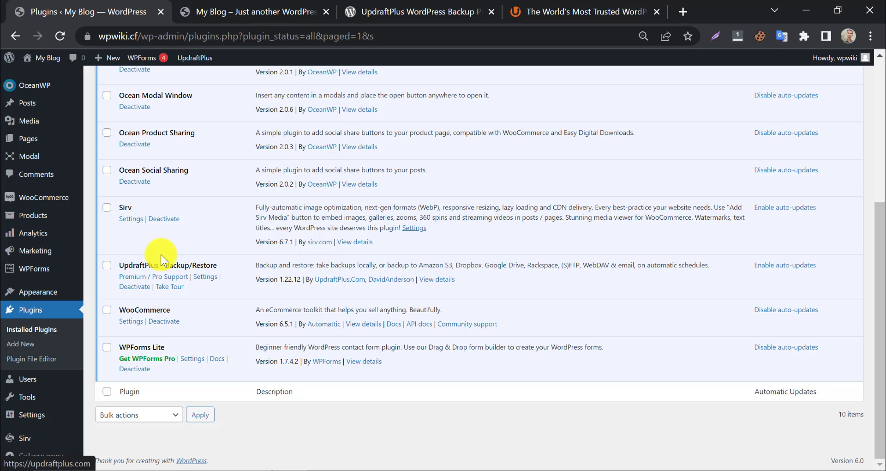
mouse_move(74, 413)
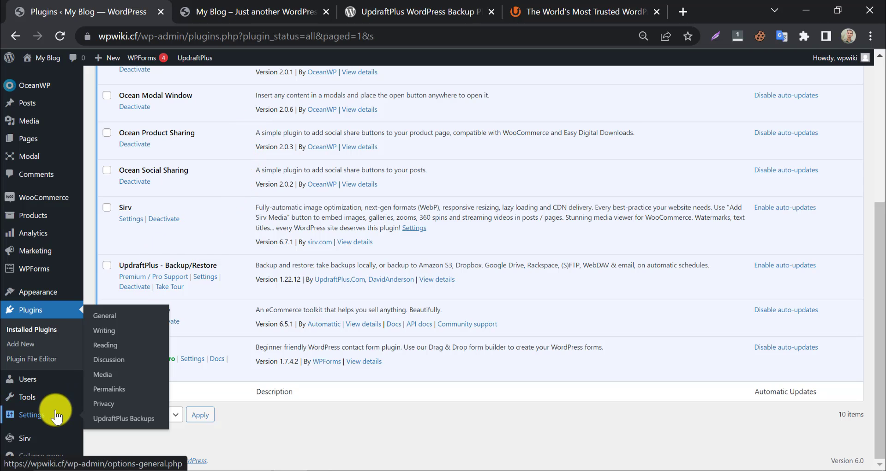
left_click(99, 420)
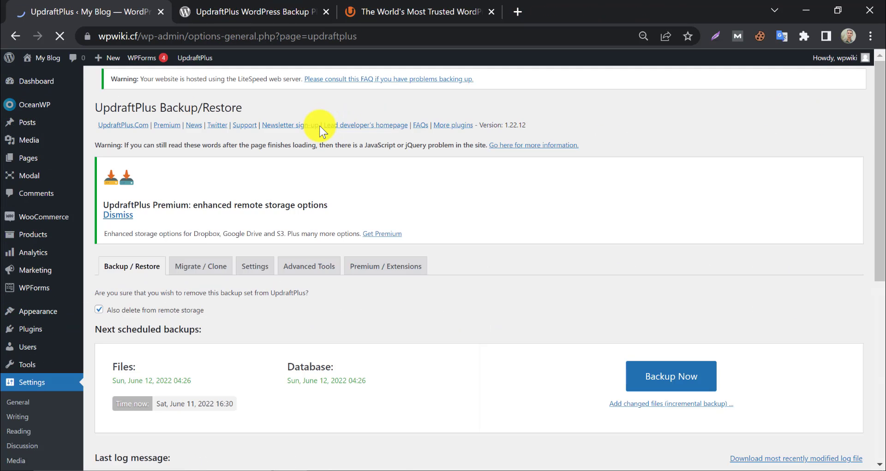
scroll(306, 240, "down", 2)
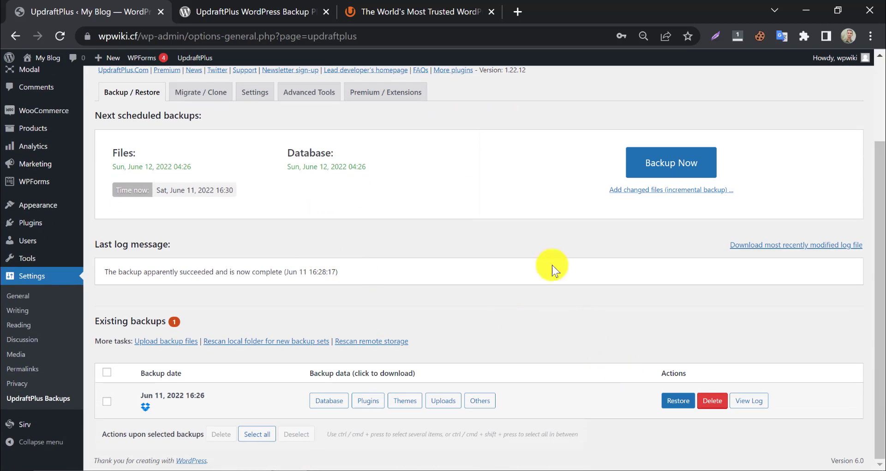
left_click(678, 400)
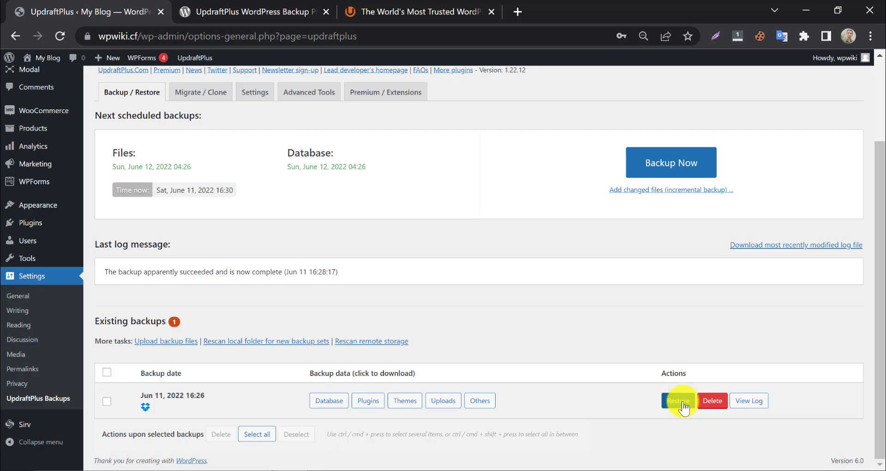
left_click(463, 133)
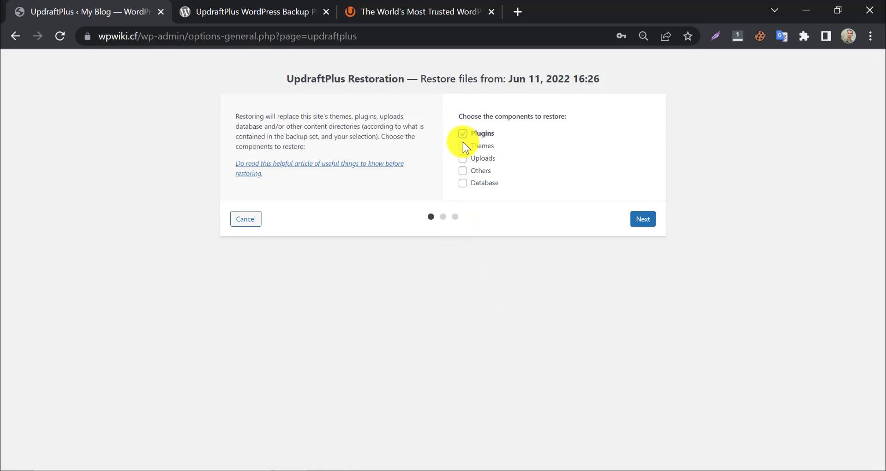
Step: Add Themes, Uploads, Others and Database to the restore and prepare the backup files
left_click(463, 145)
left_click(463, 159)
left_click(463, 171)
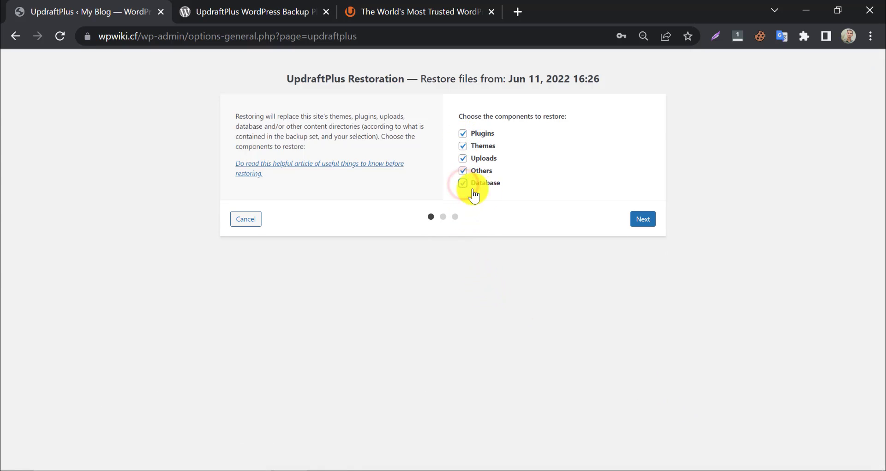
left_click(463, 182)
left_click(640, 223)
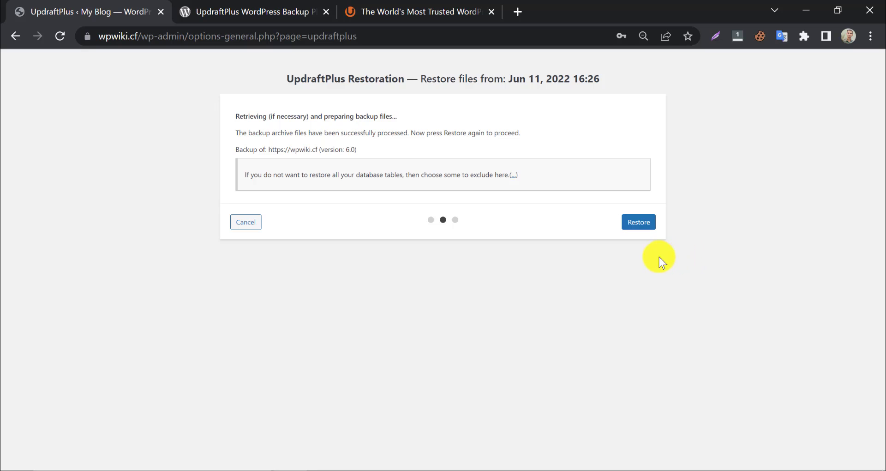
Step: Run the restore until 'Restore successful!' appears, then return to UpdraftPlus configuration
left_click(642, 223)
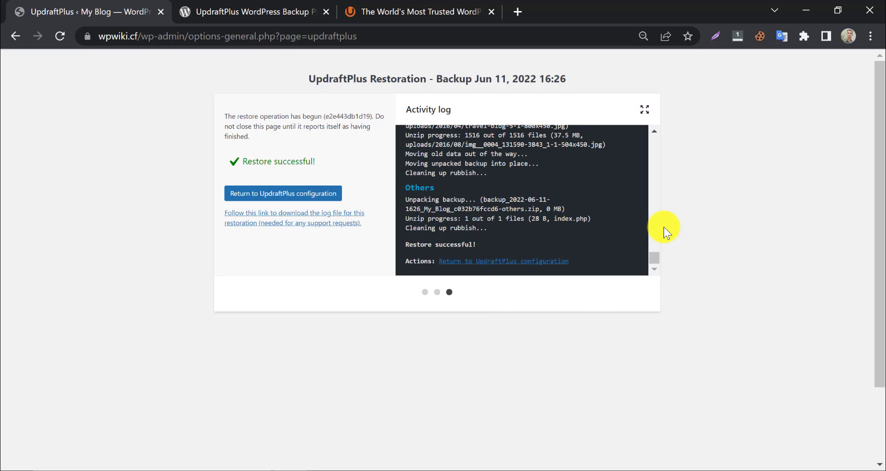
left_click_drag(222, 162, 324, 159)
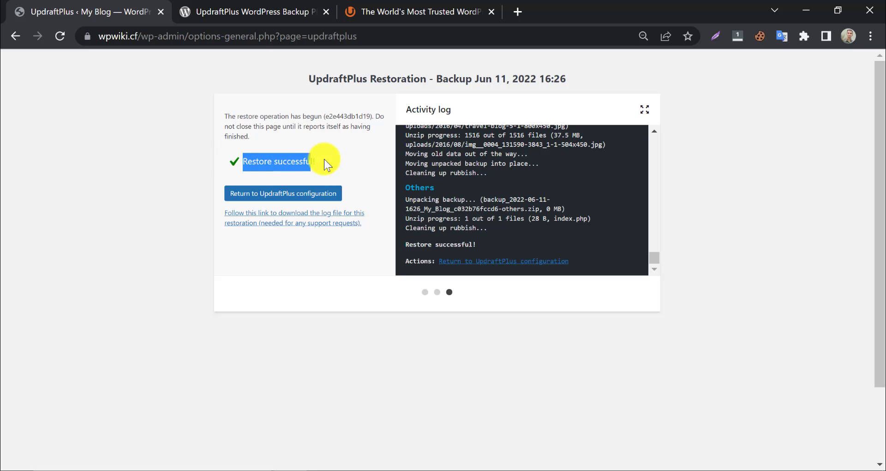
left_click(342, 160)
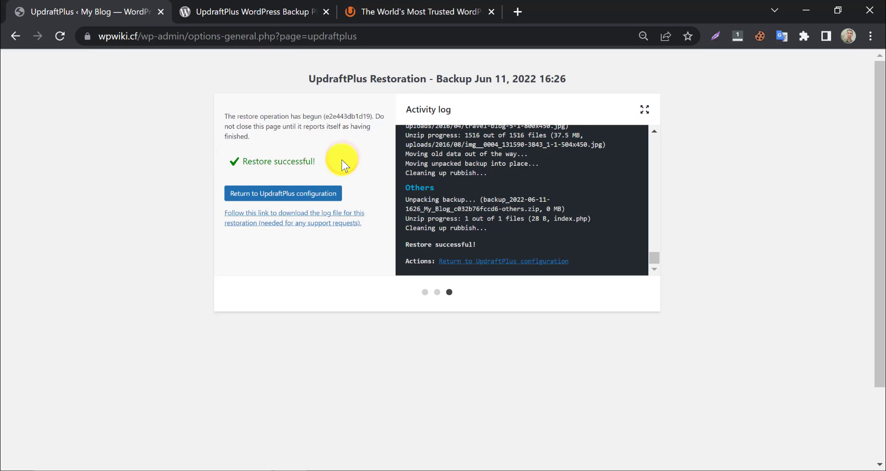
Step: Check the restored homepage's suit hero image in a new tab, then confirm Elementor 3.6.5 in Installed Plugins
left_click(268, 191)
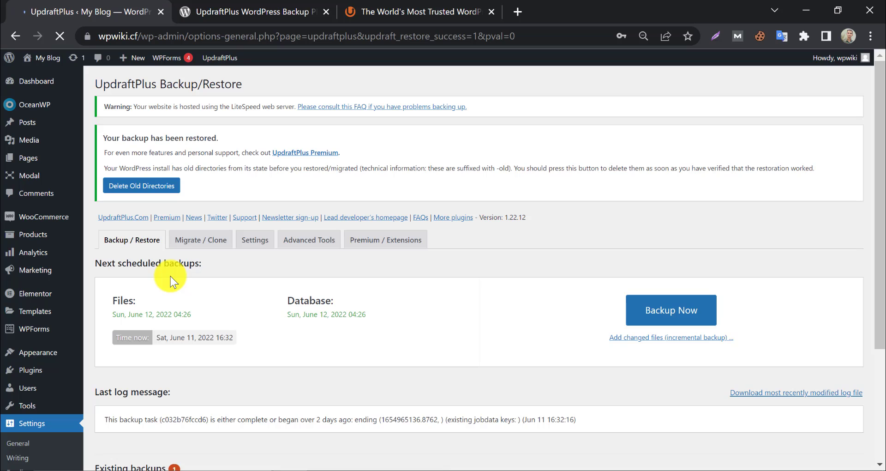
mouse_move(37, 61)
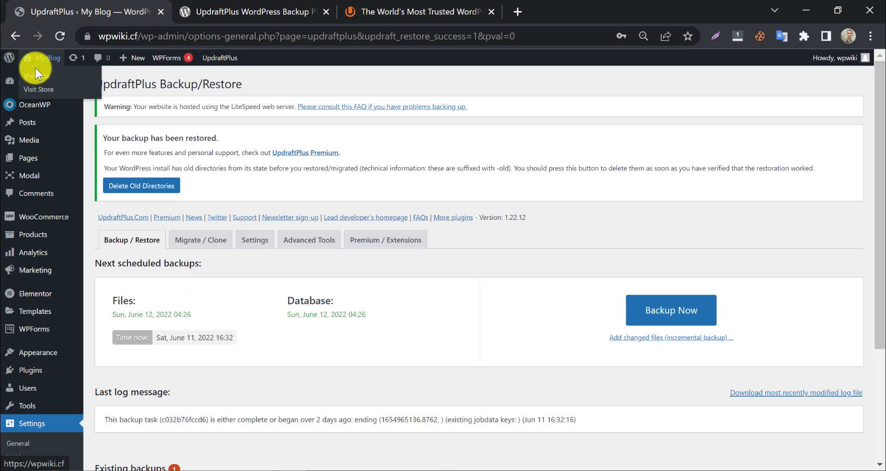
right_click(38, 76)
left_click(51, 81)
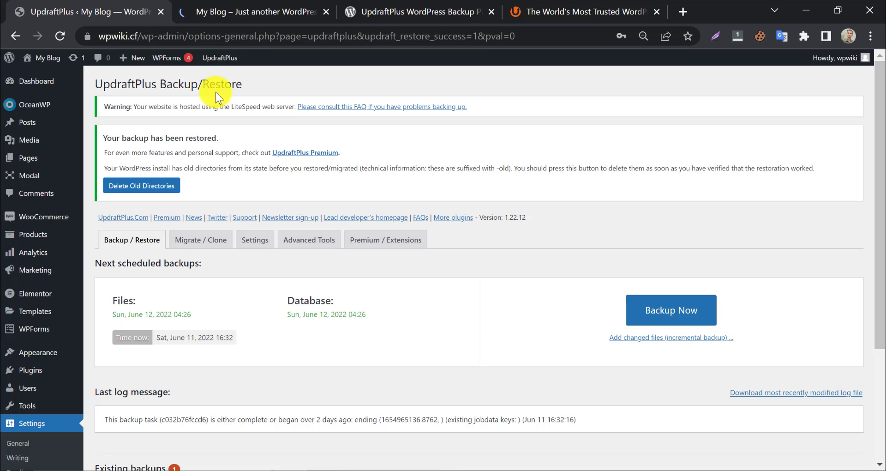
left_click(238, 10)
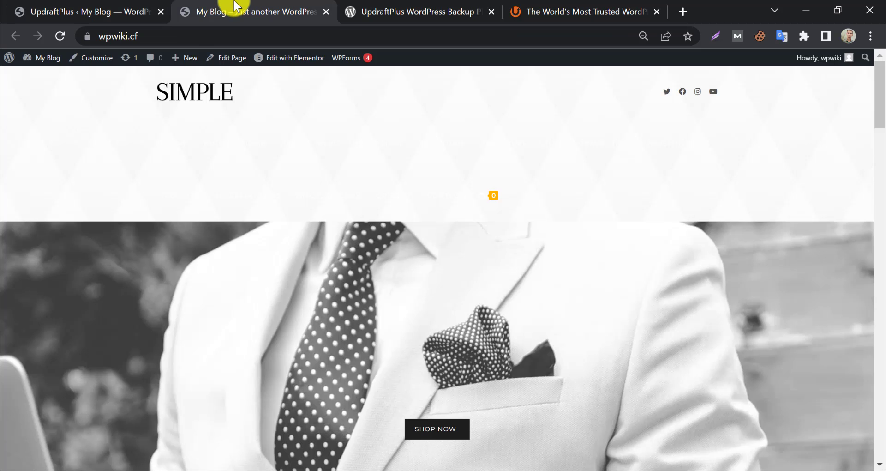
scroll(4, 199, "down", 5)
scroll(5, 198, "down", 10)
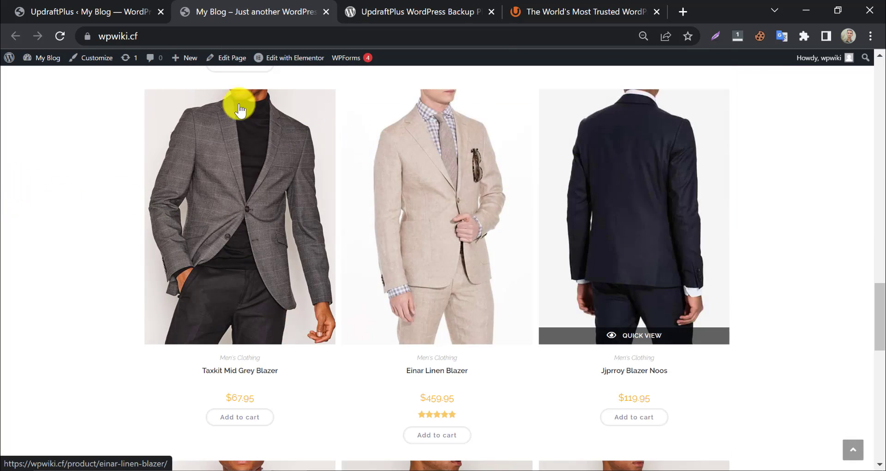
left_click(88, 12)
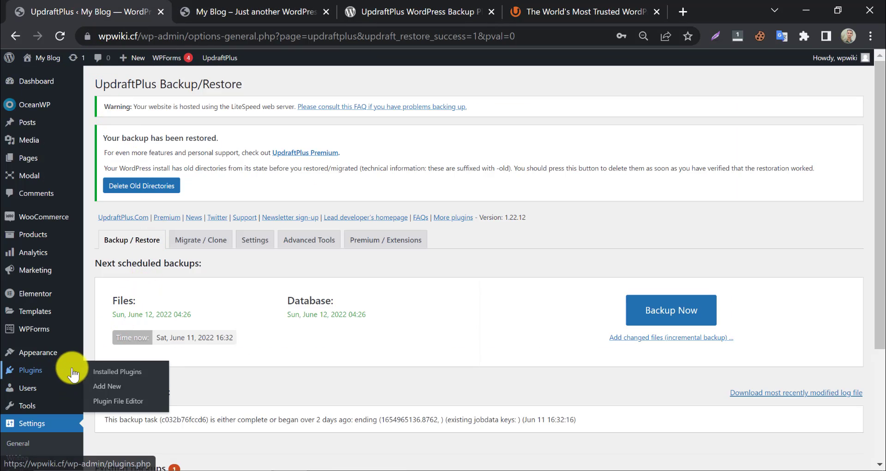
left_click(95, 371)
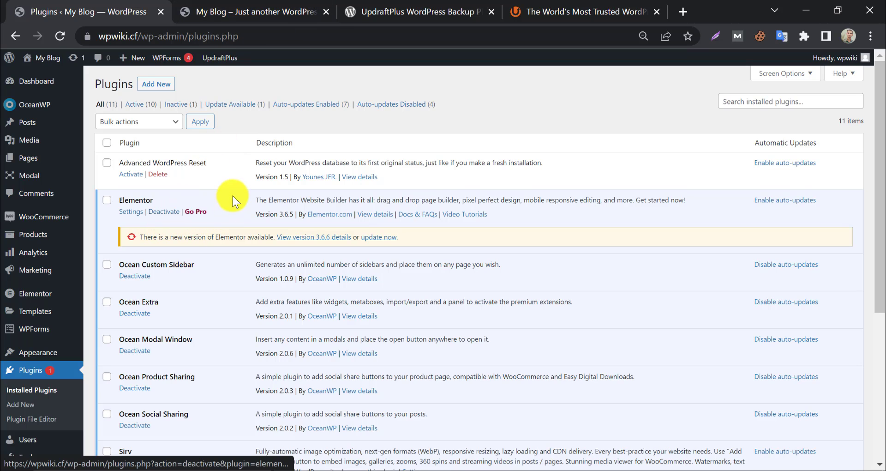
Step: Scroll through the UpdraftPlus wordpress.org listing, then bring up the updraftplus.com homepage
left_click(406, 11)
scroll(344, 329, "up", 15)
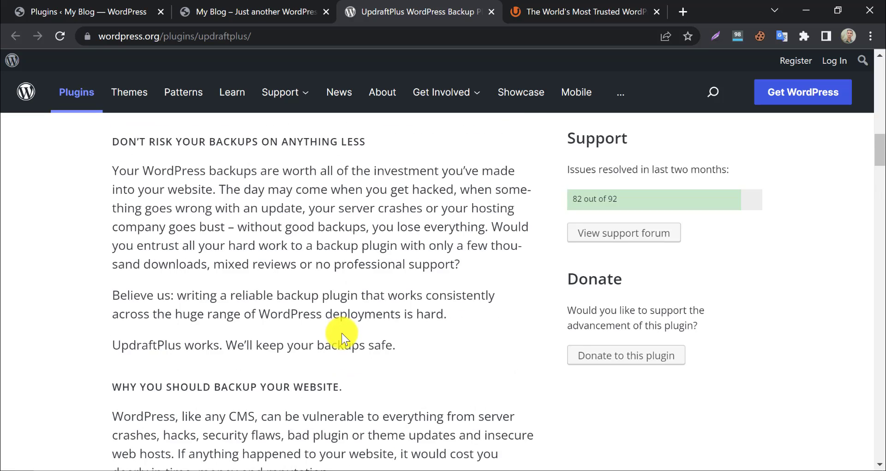
scroll(343, 339, "up", 6)
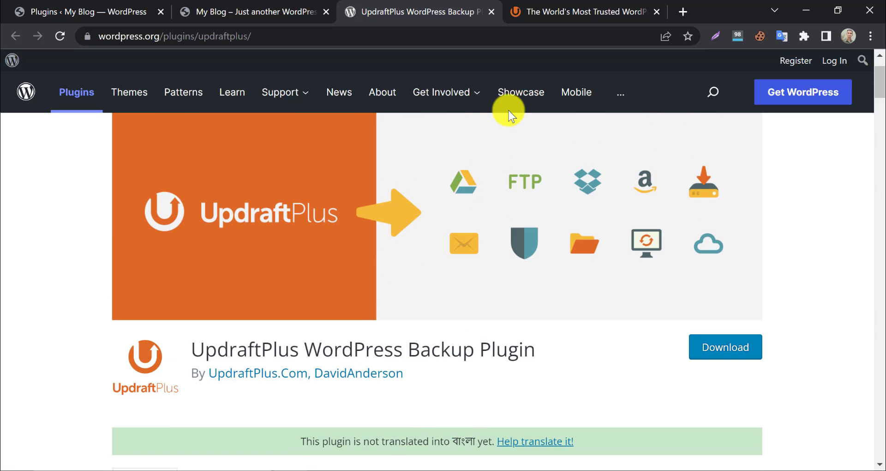
left_click(637, 8)
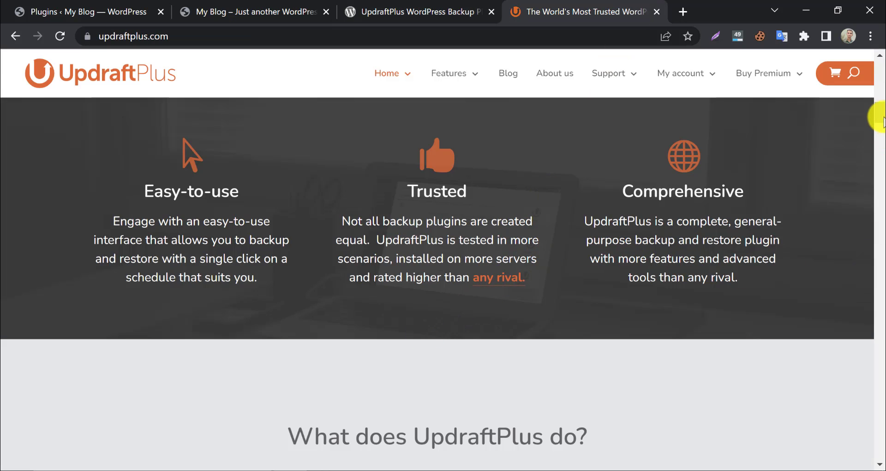
left_click_drag(879, 113, 880, 55)
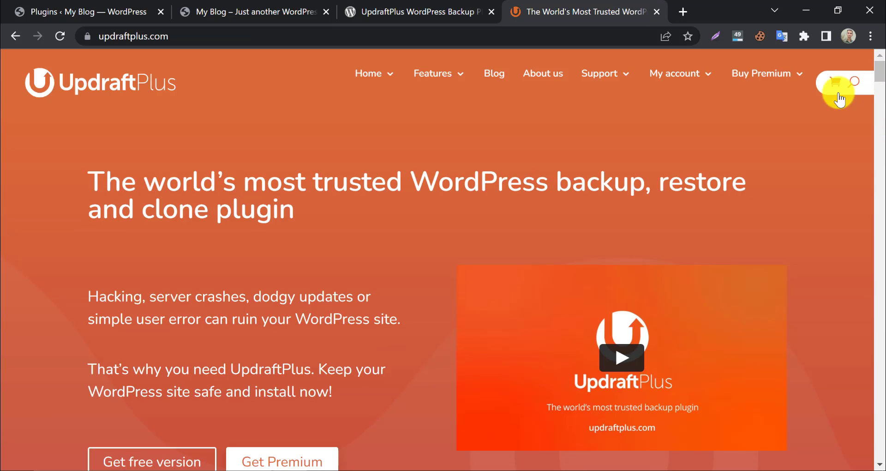